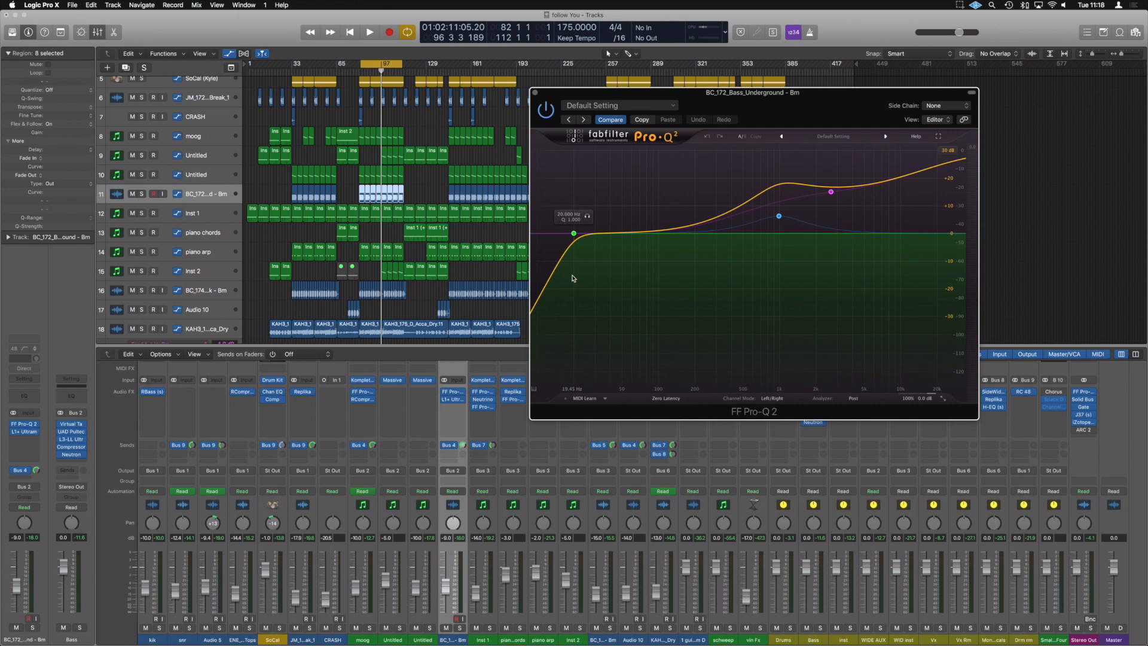
Step: Play the bass in solo and audition only the 20 Hz low-cut band in Pro-Q 2
{"action": "key", "text": "space"}
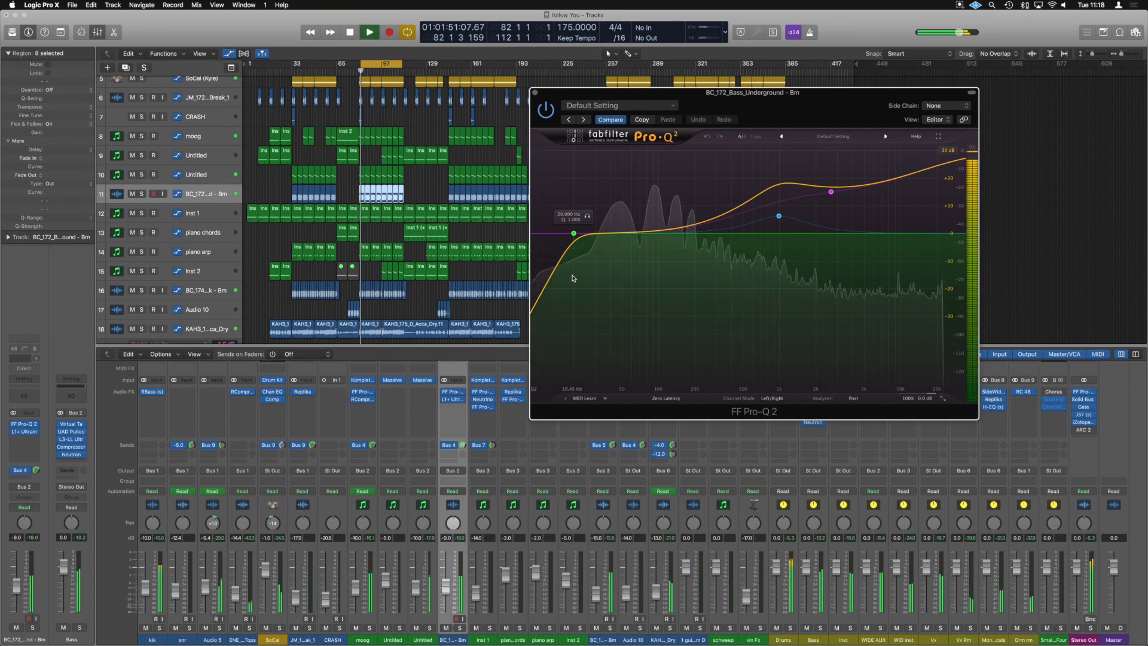
{"action": "left_click", "coordinate": [459, 628]}
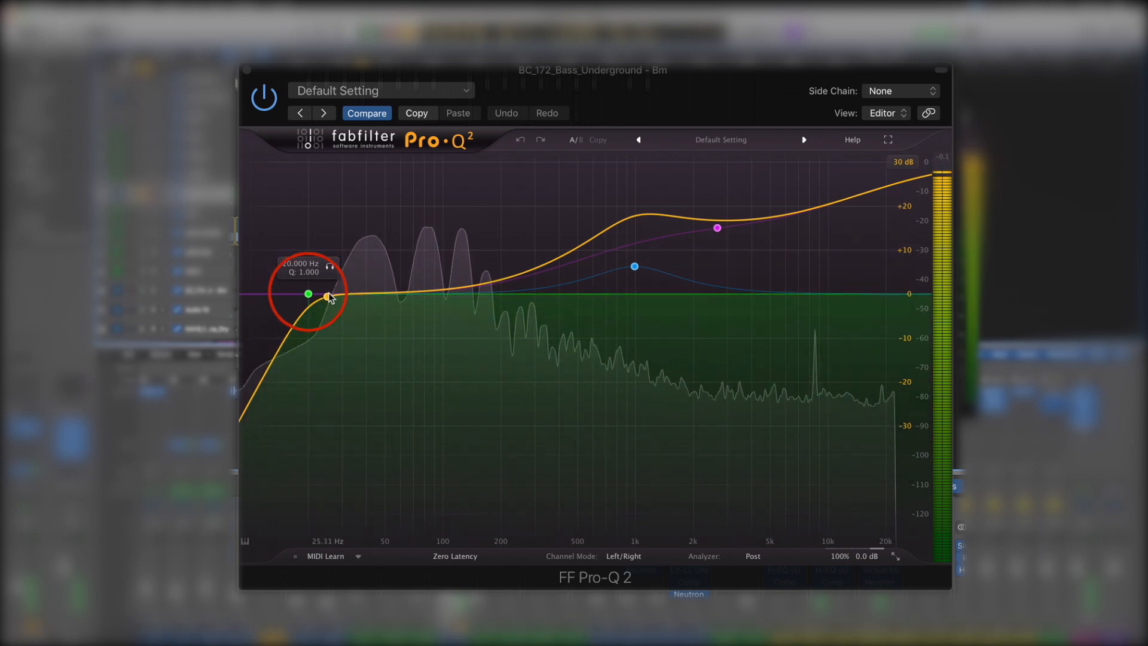
{"action": "left_click", "coordinate": [329, 267]}
{"action": "left_click", "coordinate": [329, 267]}
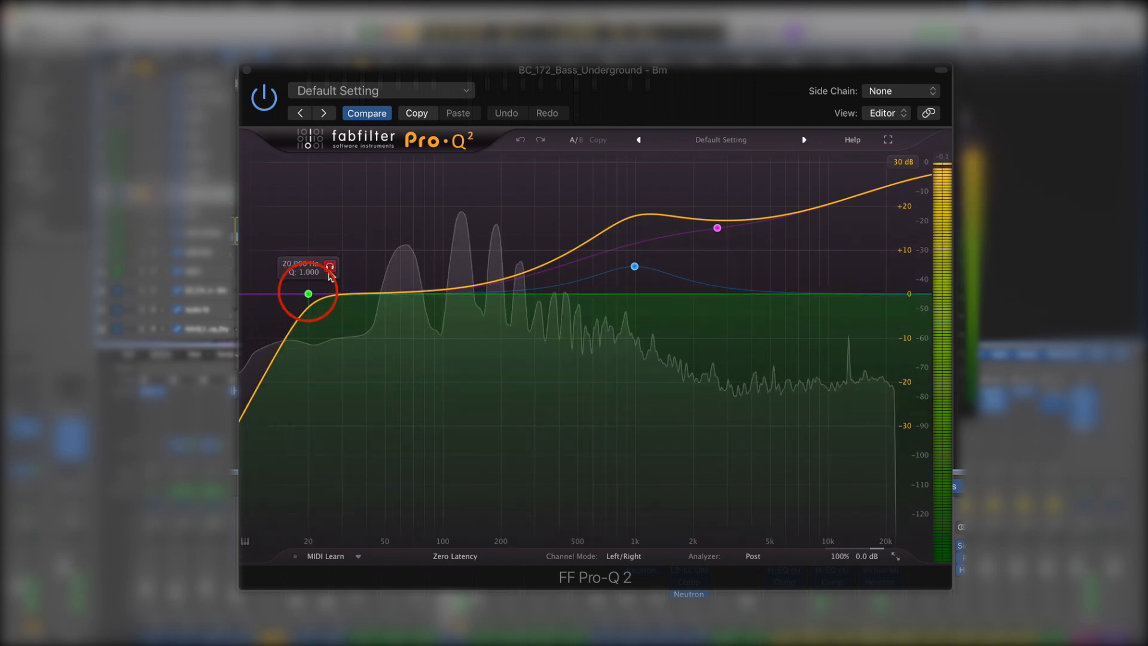
{"action": "left_click", "coordinate": [330, 267]}
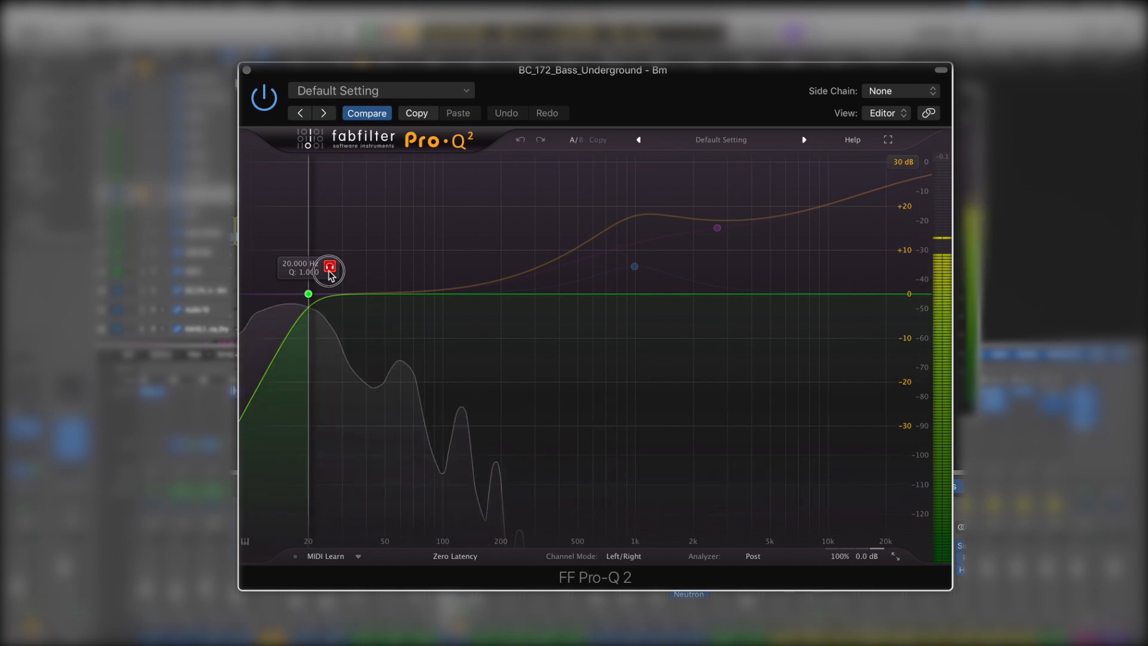
{"action": "left_click_drag", "start_coordinate": [329, 273], "coordinate": [330, 273]}
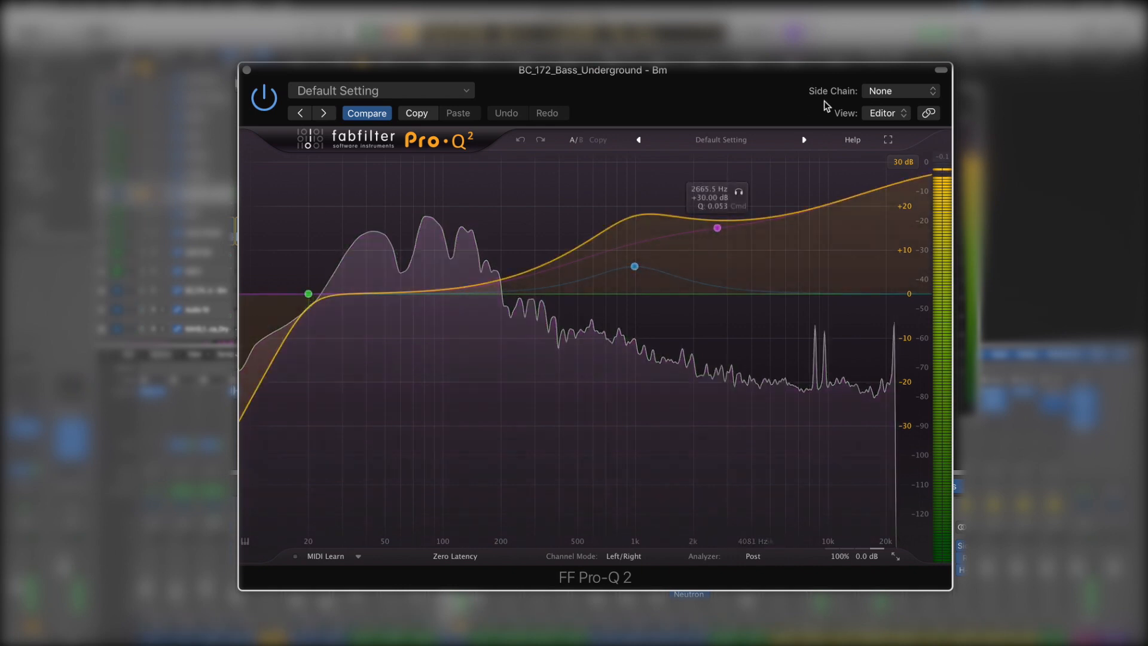
Step: Bypass the high-shelf band at 2665.5 Hz and the bell band at 990.74 Hz, and audition the 20 Hz low-cut band
{"action": "left_click", "coordinate": [720, 229]}
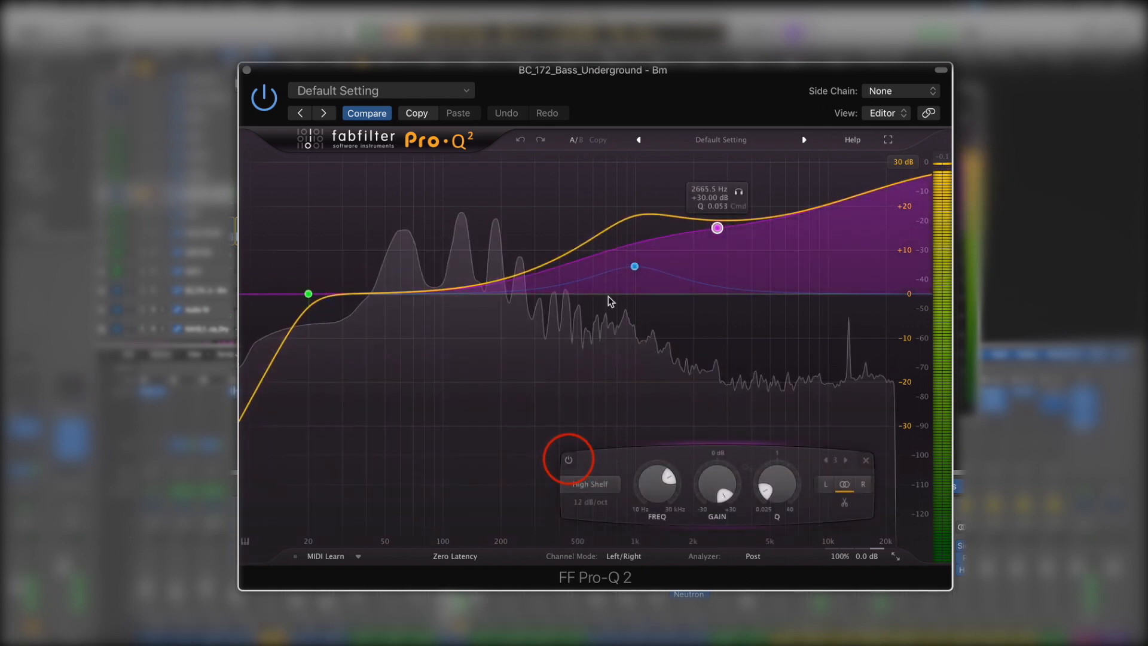
{"action": "left_click", "coordinate": [569, 460]}
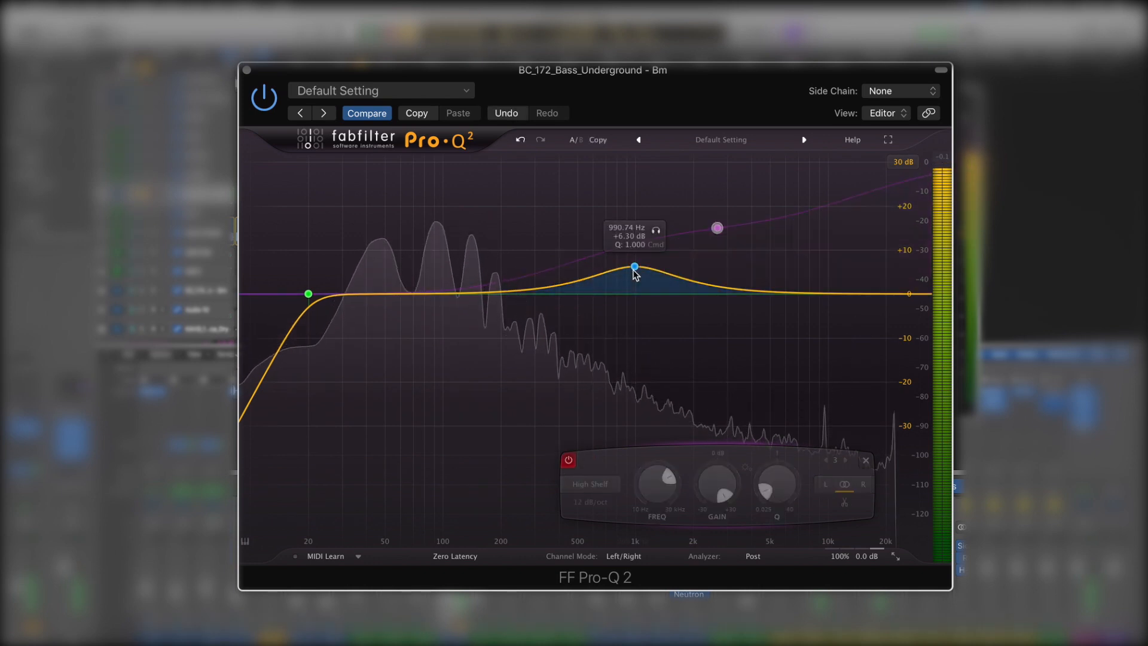
{"action": "left_click", "coordinate": [635, 269]}
{"action": "left_click", "coordinate": [486, 462]}
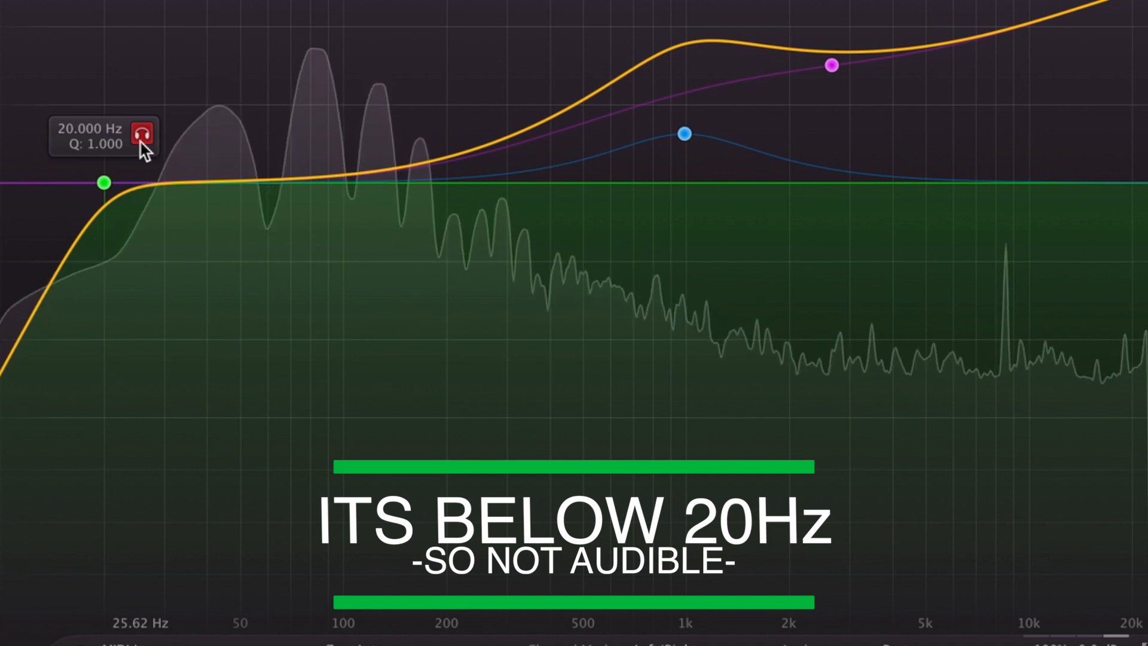
{"action": "left_click", "coordinate": [140, 141]}
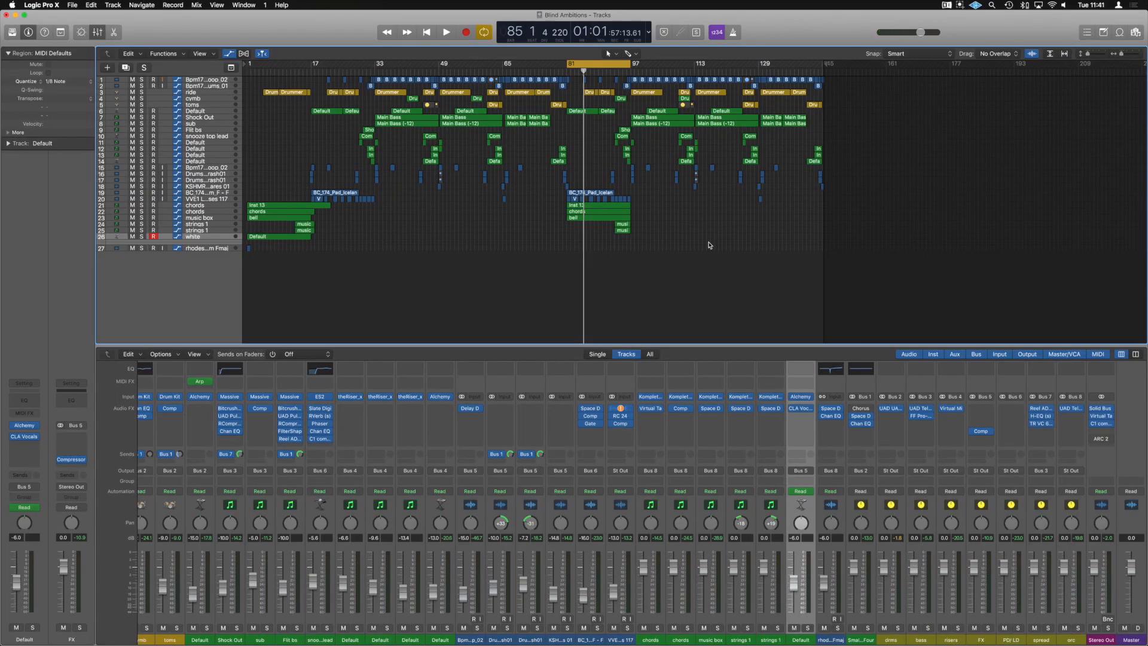
Step: Play the breakdown section and set the cycle range to span bars 81 to 97
{"action": "mouse_move", "coordinate": [575, 65]}
{"action": "left_mouse_down"}
{"action": "mouse_move", "coordinate": [566, 81]}
{"action": "mouse_move", "coordinate": [610, 81]}
{"action": "mouse_move", "coordinate": [583, 85]}
{"action": "left_mouse_up"}
{"action": "key", "text": "space"}
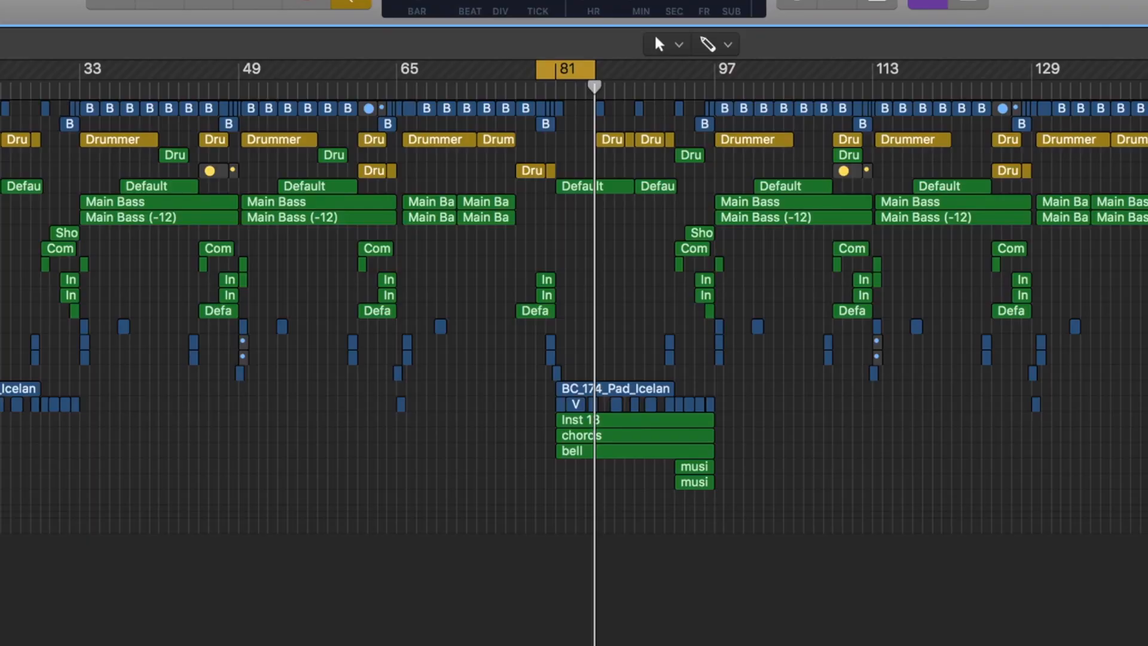
{"action": "left_click", "coordinate": [570, 69]}
{"action": "mouse_move", "coordinate": [566, 75]}
{"action": "left_mouse_down"}
{"action": "mouse_move", "coordinate": [726, 88]}
{"action": "mouse_move", "coordinate": [716, 87]}
{"action": "left_mouse_up"}
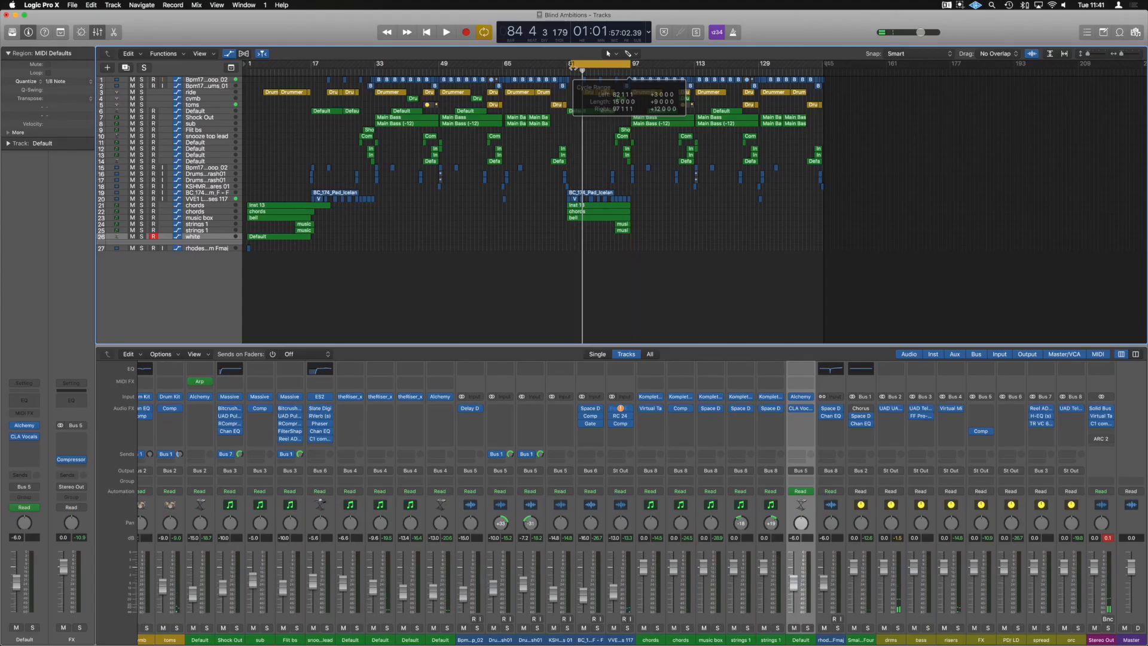
{"action": "left_click_drag", "start_coordinate": [572, 64], "coordinate": [567, 65]}
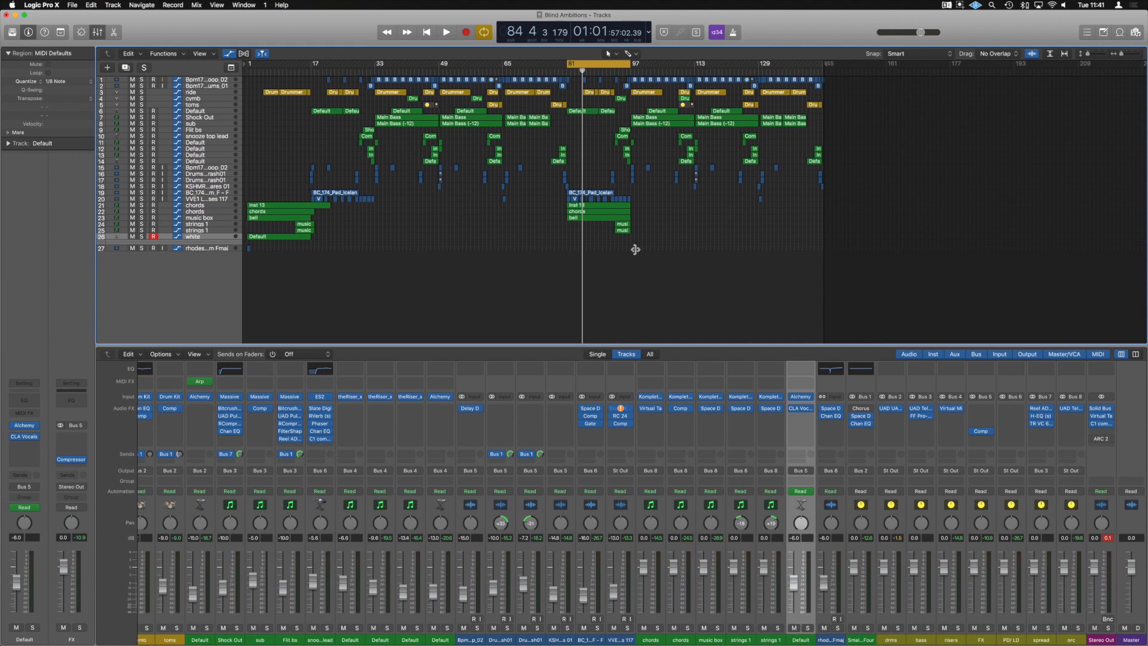
Step: Inspect the Virtual Tape Machines plug-in on the chords channel, close it, and play the cycled section
{"action": "left_click", "coordinate": [653, 412]}
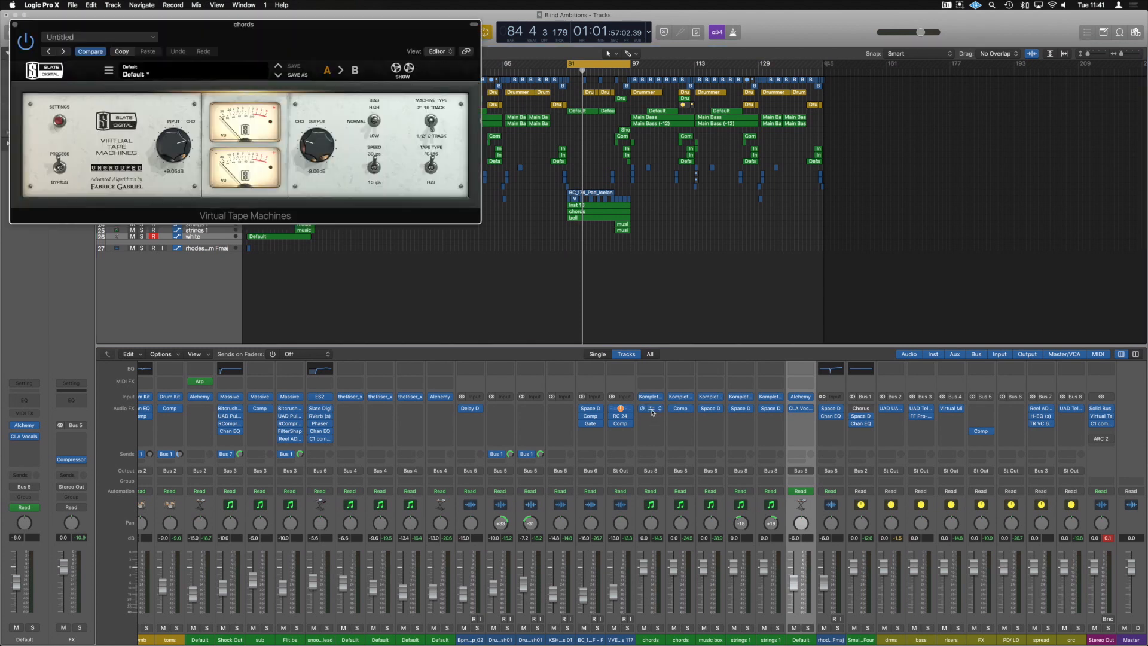
{"action": "left_click", "coordinate": [15, 26]}
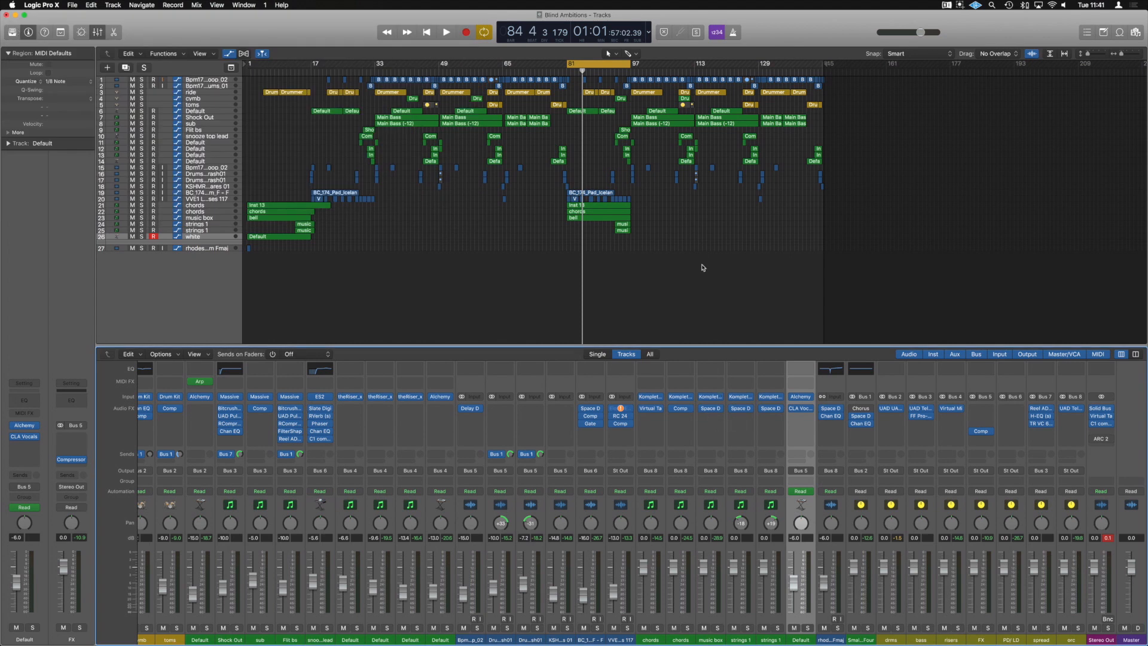
{"action": "key", "text": "space"}
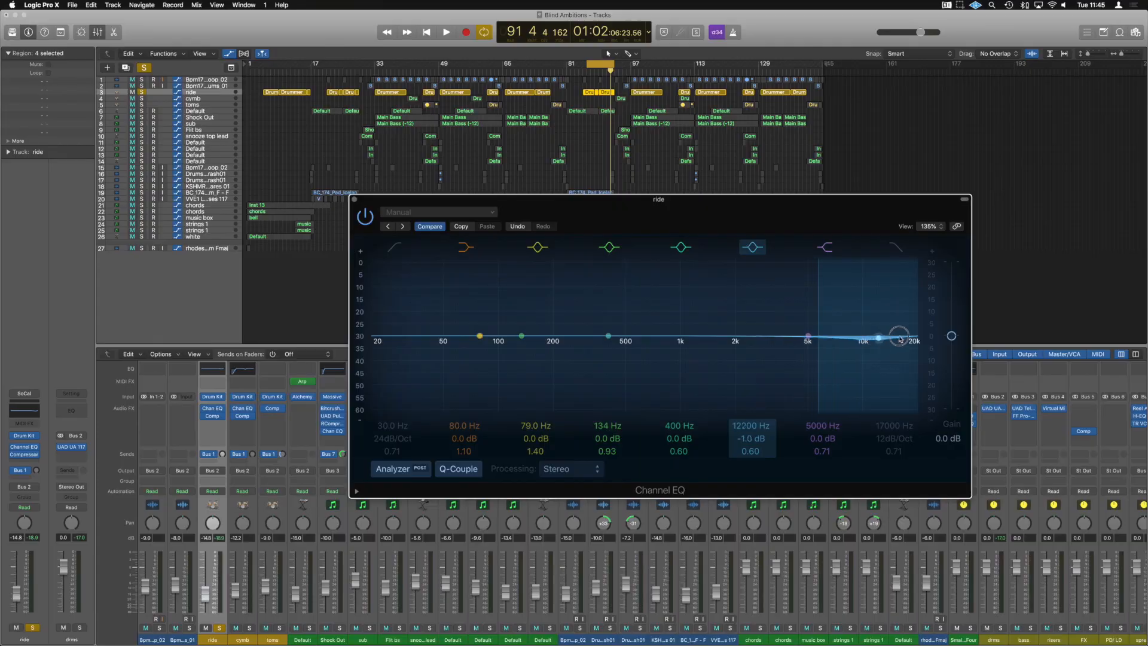
Step: Try boosting the 12200 Hz bell band in the ride track's Channel EQ
{"action": "left_click_drag", "start_coordinate": [902, 333], "coordinate": [871, 250]}
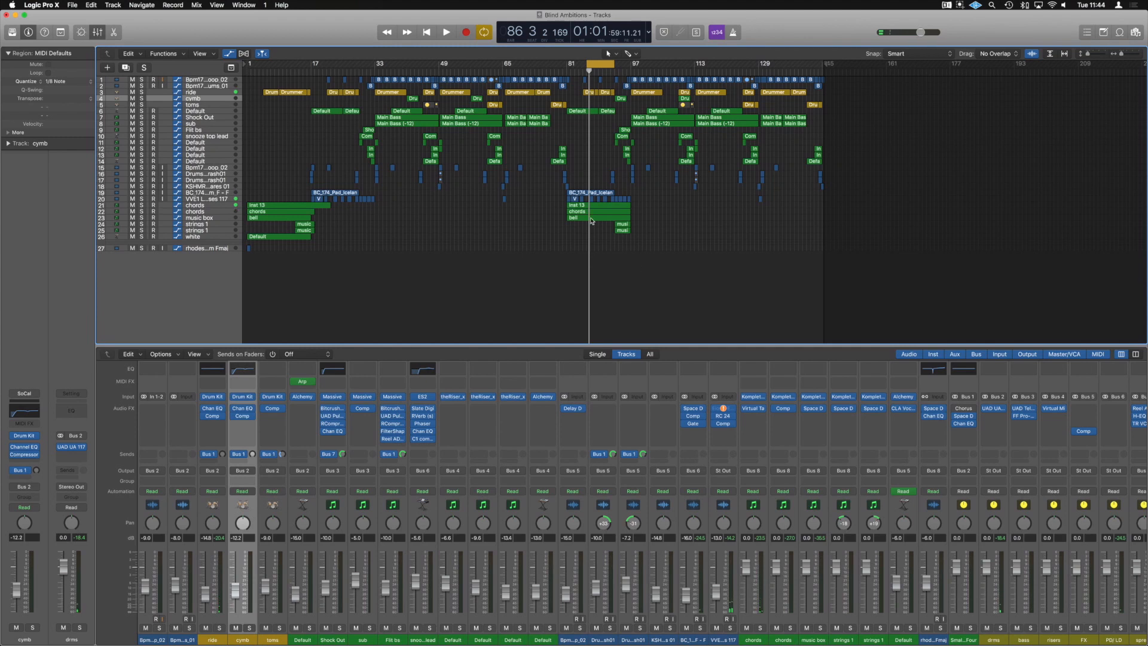
Step: Select and solo the ride track, and open its Channel EQ over the arrangement
{"action": "left_click", "coordinate": [204, 95]}
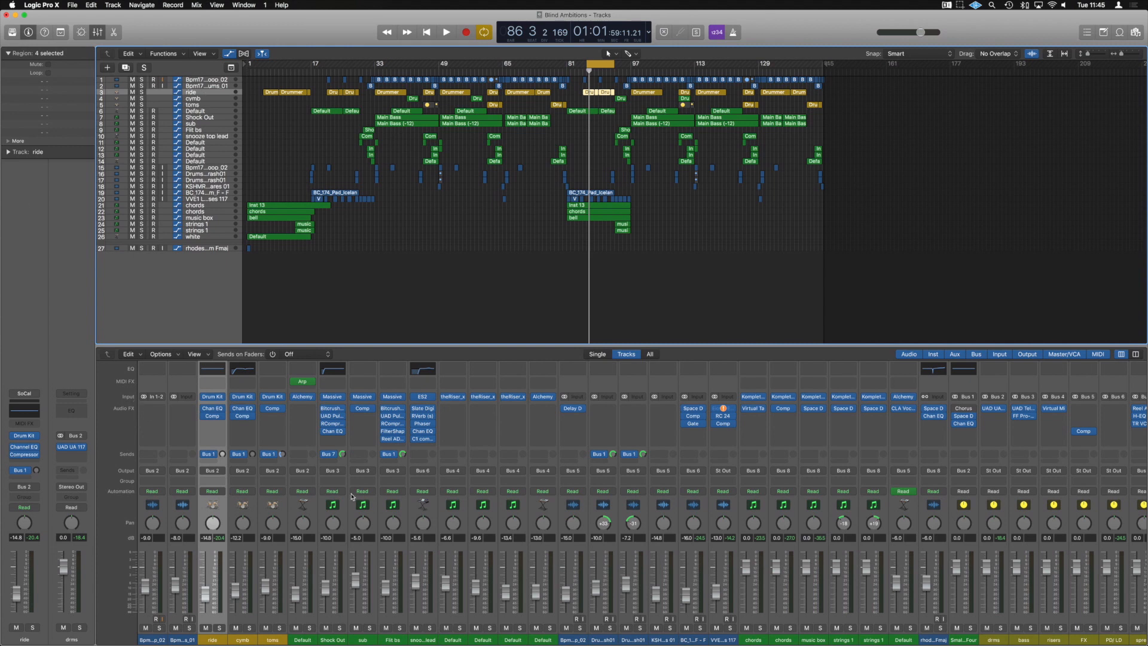
{"action": "left_click", "coordinate": [141, 92]}
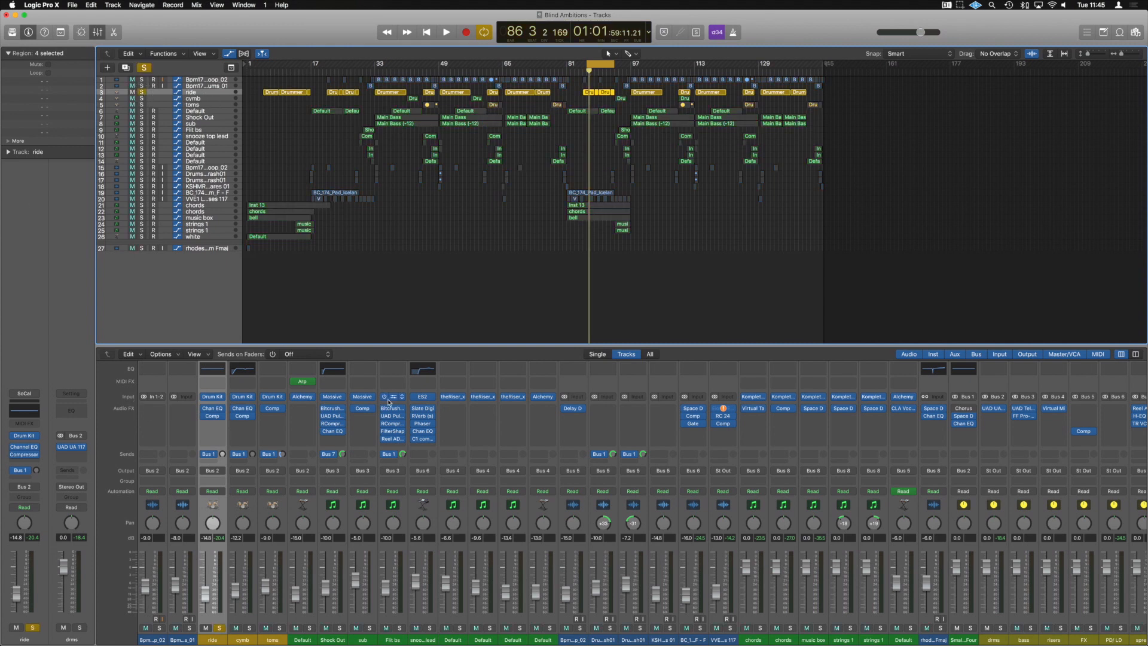
{"action": "left_click", "coordinate": [212, 410]}
{"action": "left_click_drag", "start_coordinate": [331, 42], "coordinate": [652, 218]}
Step: Play the soloed ride, turn on the Channel EQ's analyzer, and stop playback
{"action": "key", "text": "space"}
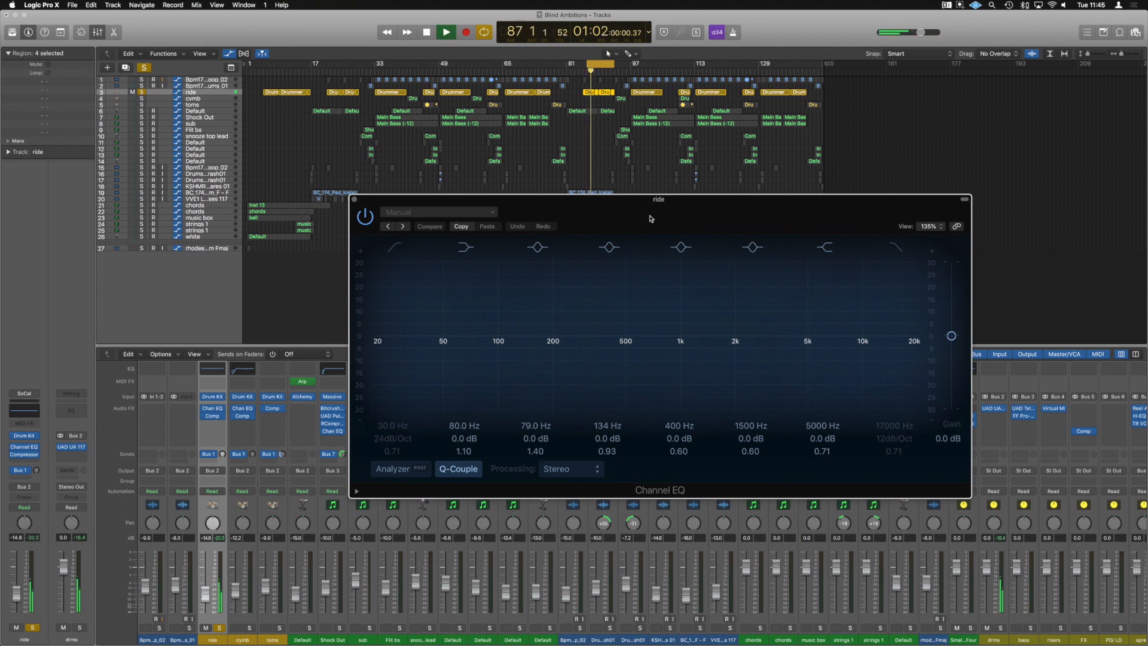
{"action": "left_click", "coordinate": [398, 470]}
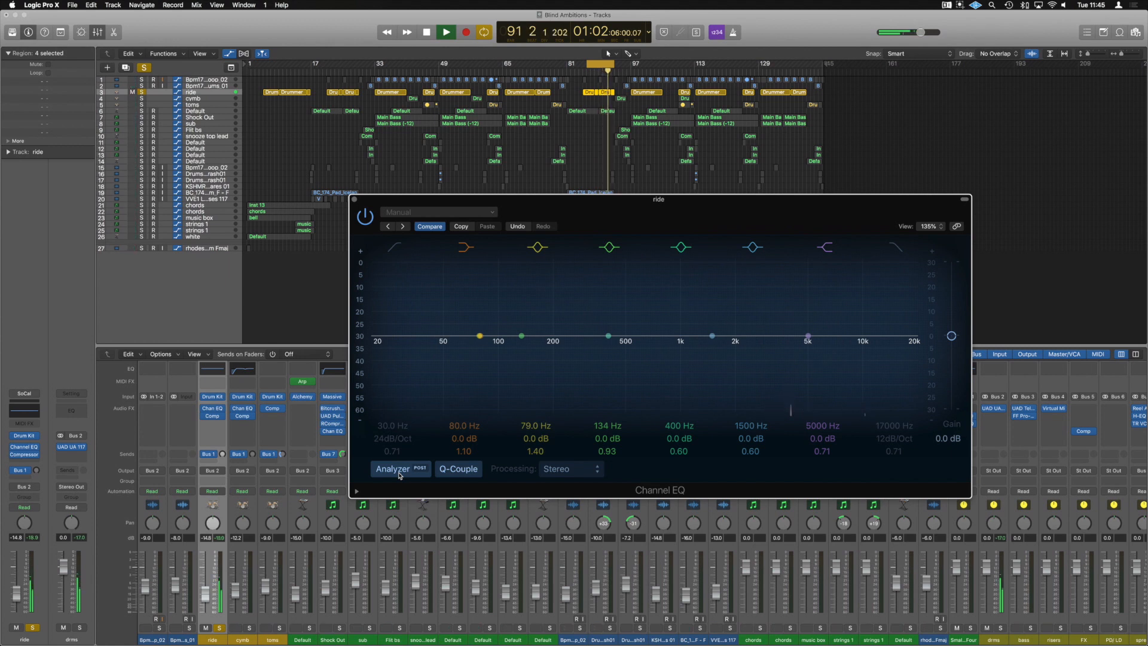
{"action": "key", "text": "space"}
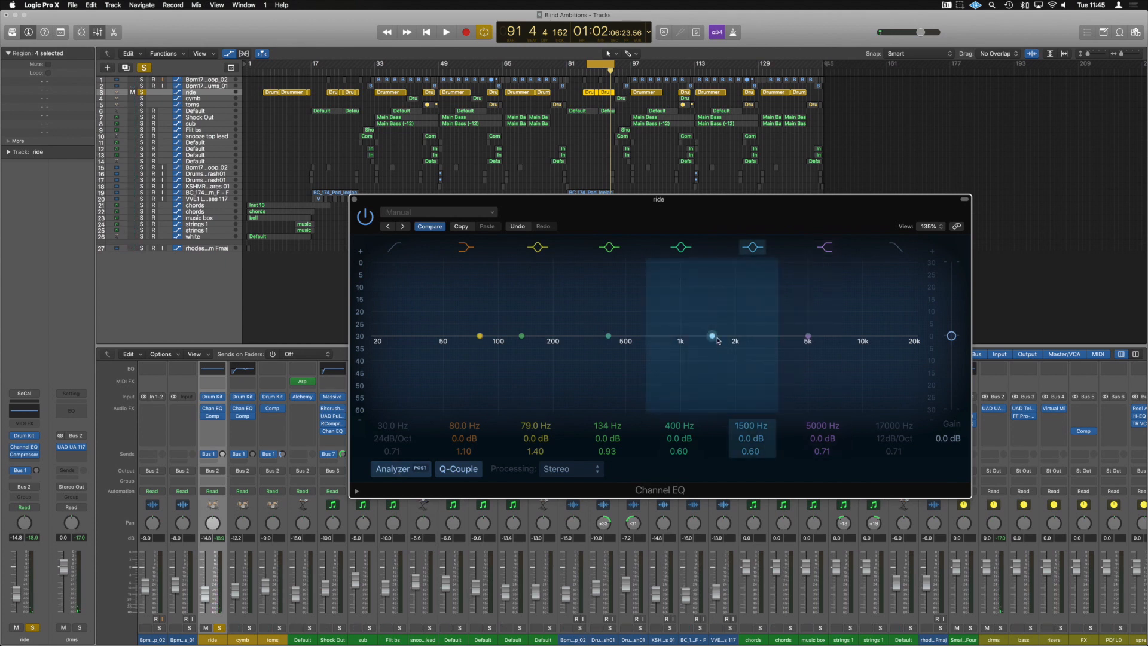
Step: Boost the ride's 1500 Hz bell band to +15 dB with a Q of 0.93 and sweep it up to 13200 Hz during playback
{"action": "left_click_drag", "start_coordinate": [712, 336], "coordinate": [860, 298]}
{"action": "left_click_drag", "start_coordinate": [750, 454], "coordinate": [750, 434]}
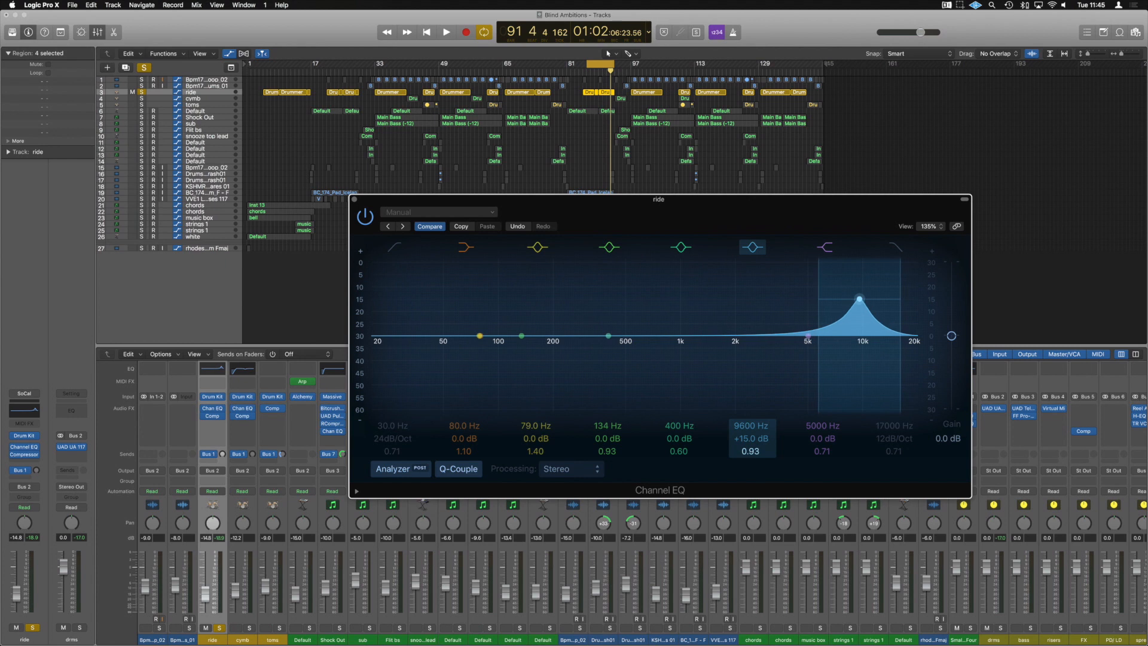
{"action": "left_click_drag", "start_coordinate": [859, 299], "coordinate": [873, 299]}
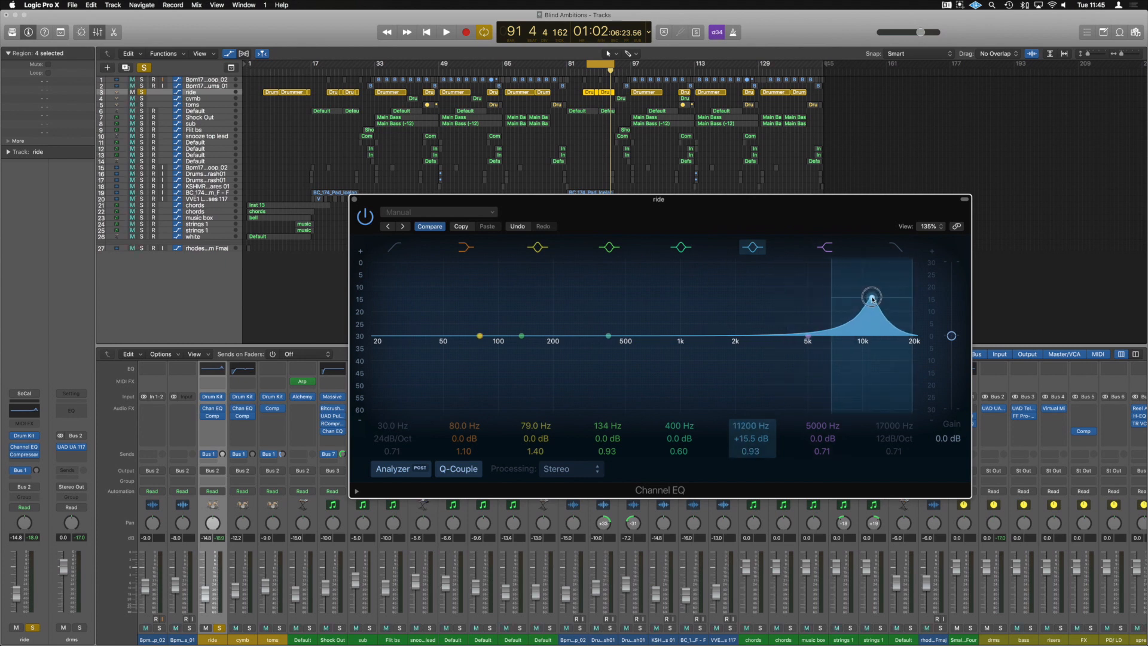
{"action": "key", "text": "space"}
{"action": "mouse_move", "coordinate": [873, 299]}
{"action": "left_mouse_down"}
{"action": "mouse_move", "coordinate": [882, 282]}
{"action": "mouse_move", "coordinate": [895, 286]}
{"action": "mouse_move", "coordinate": [732, 291]}
{"action": "mouse_move", "coordinate": [836, 300]}
{"action": "mouse_move", "coordinate": [900, 289]}
{"action": "mouse_move", "coordinate": [649, 298]}
{"action": "mouse_move", "coordinate": [886, 301]}
{"action": "left_mouse_up"}
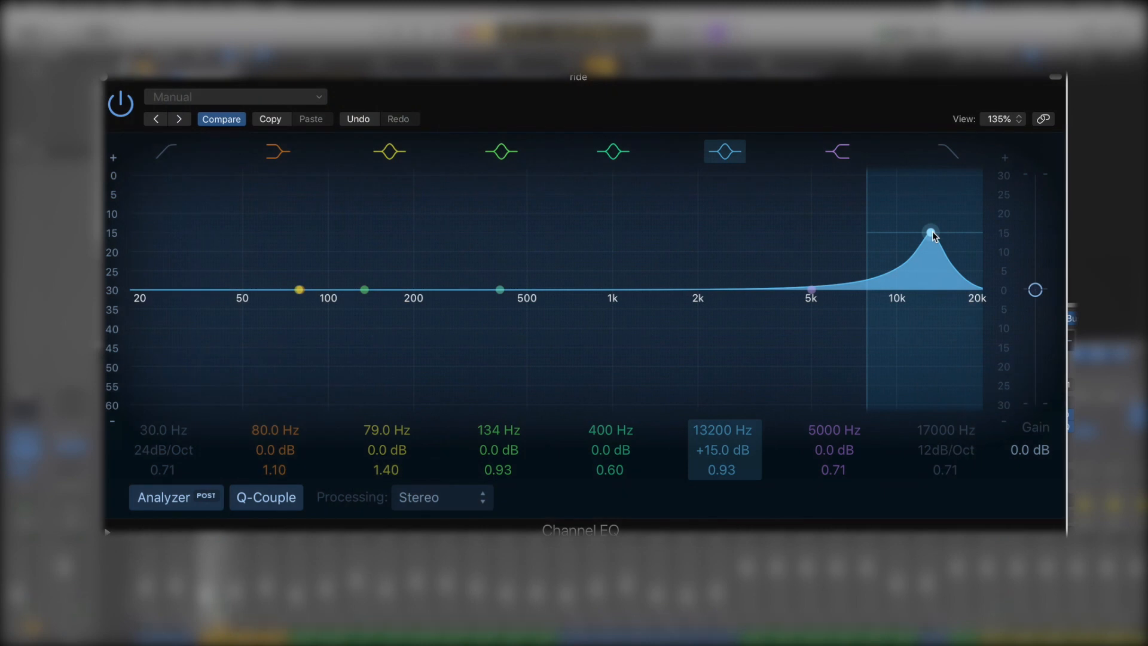
Step: Reduce the boost to +10 dB at 13200 Hz and sweep the band to 4000 Hz at +11 dB and 6100 Hz at +9 dB
{"action": "left_click_drag", "start_coordinate": [931, 233], "coordinate": [931, 260]}
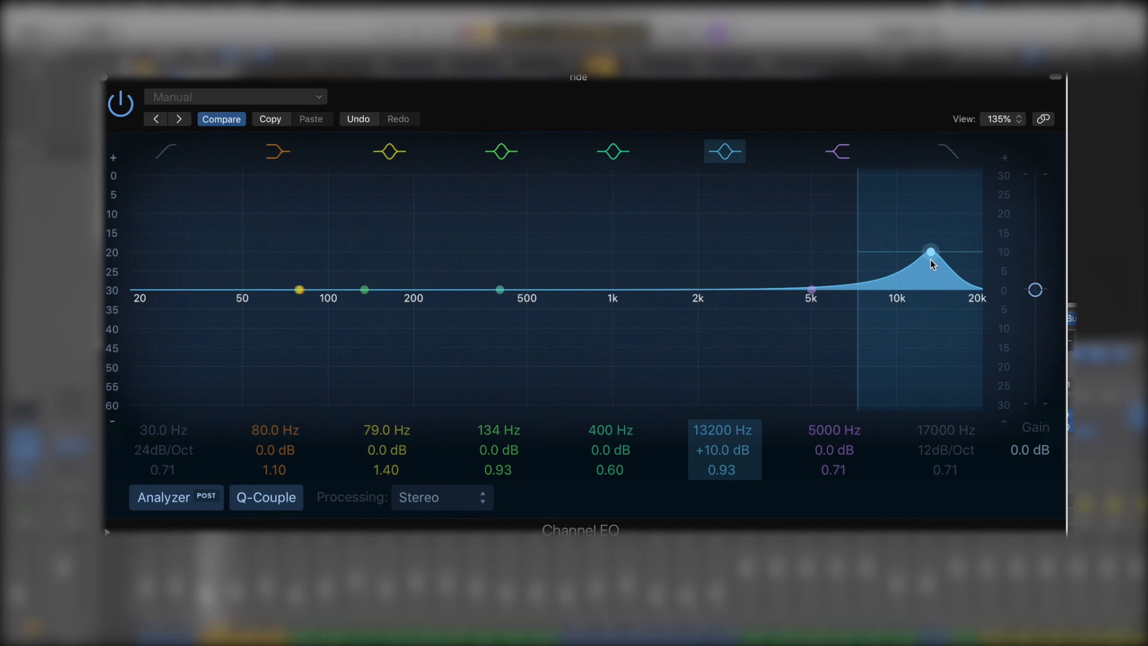
{"action": "left_click_drag", "start_coordinate": [931, 256], "coordinate": [777, 246]}
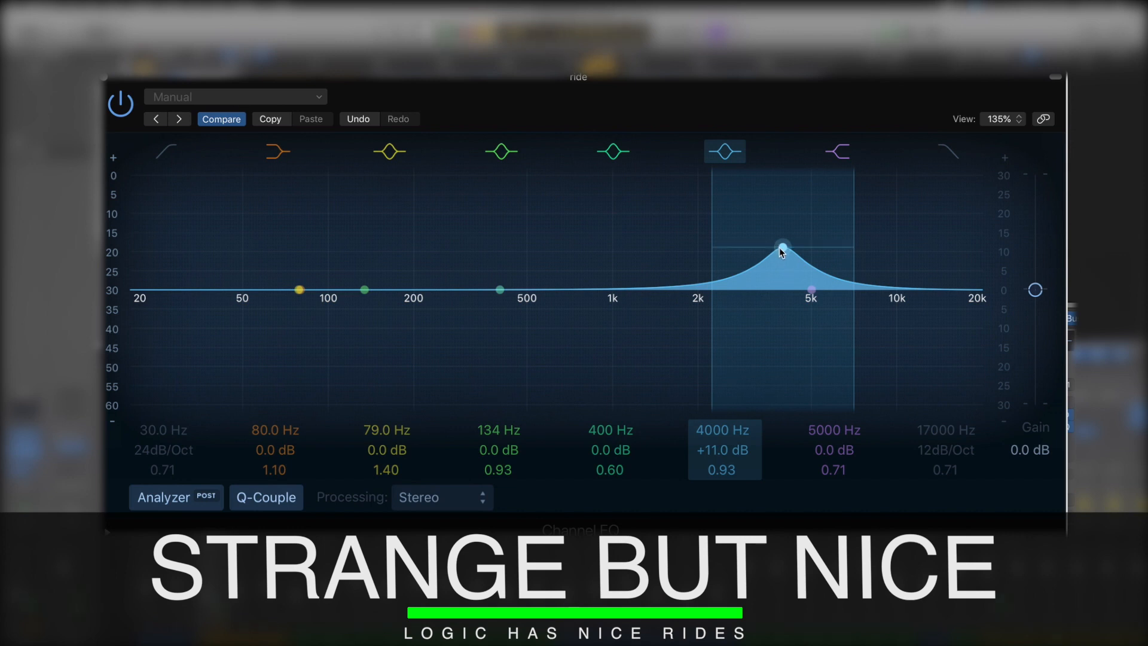
{"action": "left_click_drag", "start_coordinate": [782, 250], "coordinate": [839, 263]}
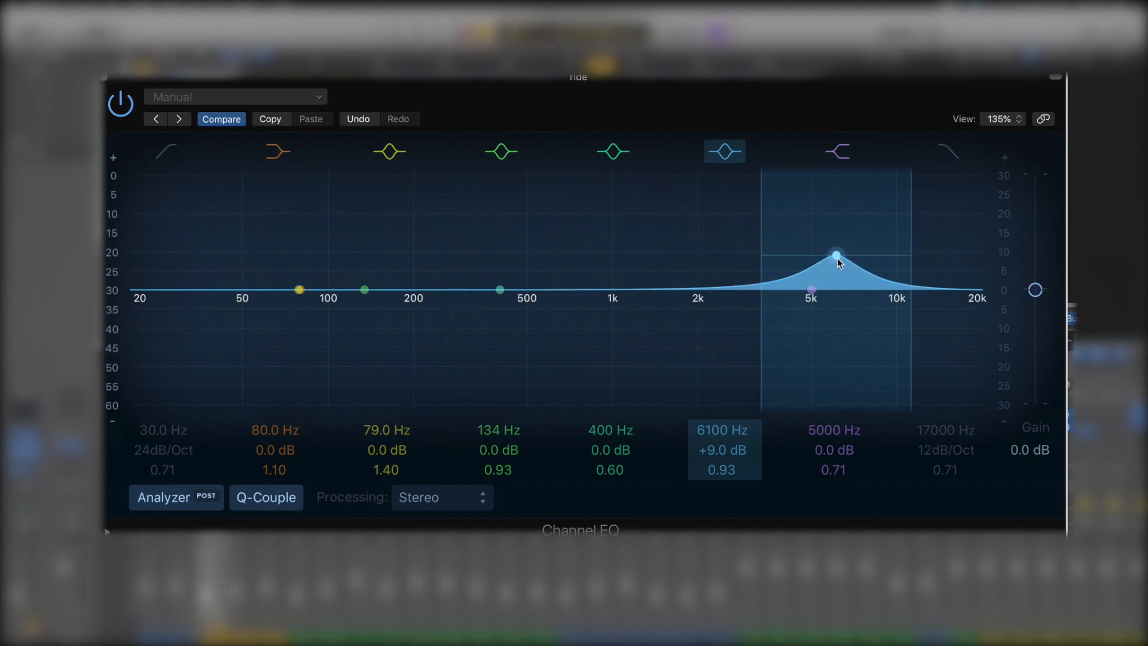
Step: Sweep the boosted band down to the boxy area at 540 Hz and turn it into a 9 dB cut with Q 2.00
{"action": "left_click_drag", "start_coordinate": [837, 257], "coordinate": [537, 179]}
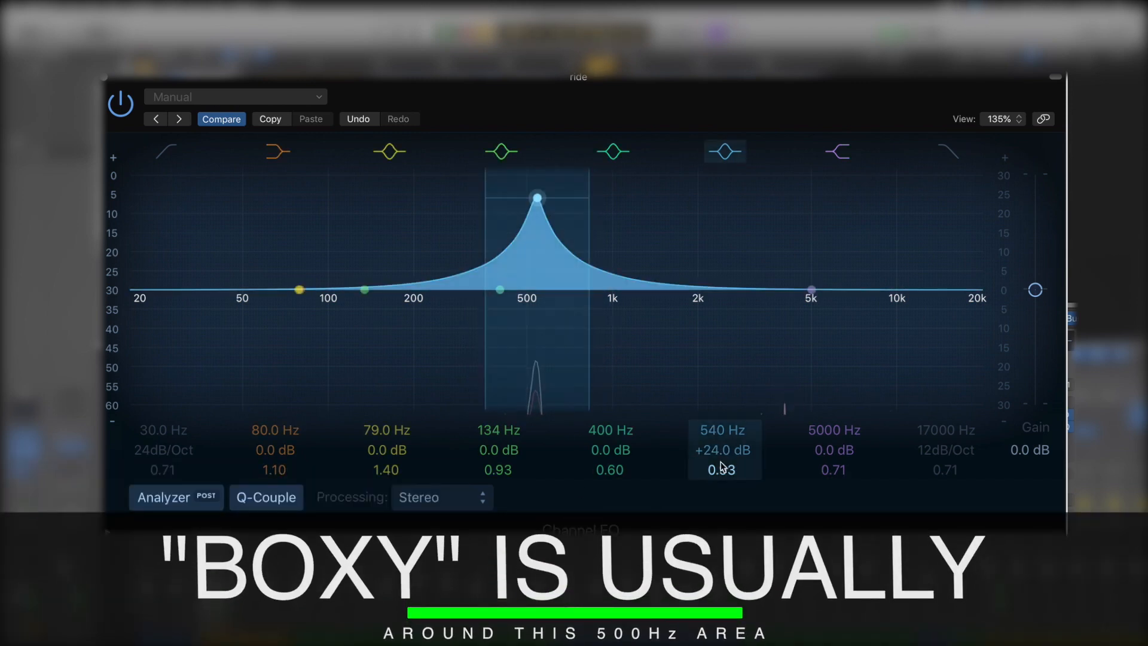
{"action": "left_click_drag", "start_coordinate": [720, 469], "coordinate": [723, 607]}
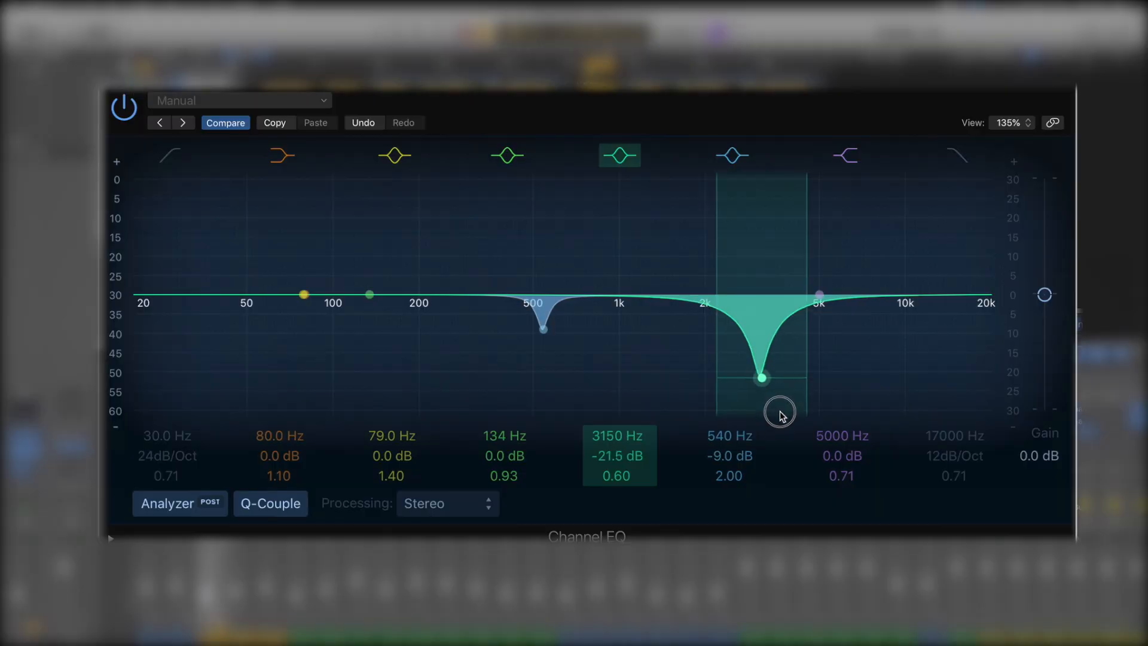
Step: Reduce the deep cut on the band near 3150 Hz and toggle Q-Couple to compare the bandwidth behaviour
{"action": "left_click_drag", "start_coordinate": [779, 408], "coordinate": [774, 359]}
{"action": "left_click", "coordinate": [281, 508]}
{"action": "left_click", "coordinate": [254, 506]}
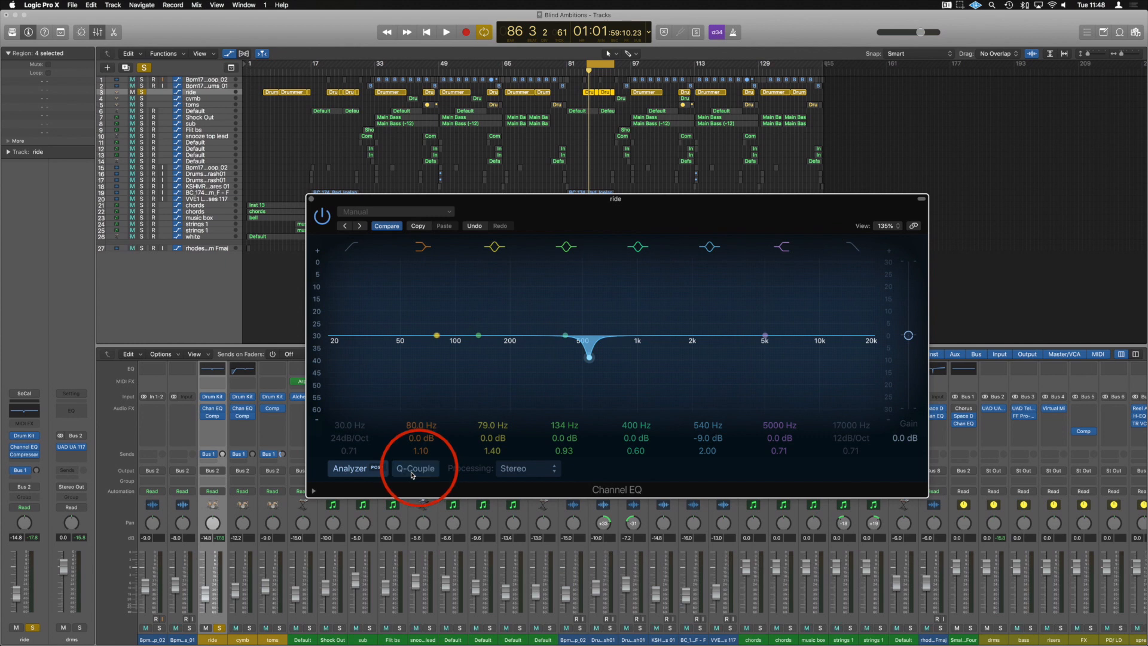
{"action": "left_click", "coordinate": [412, 472]}
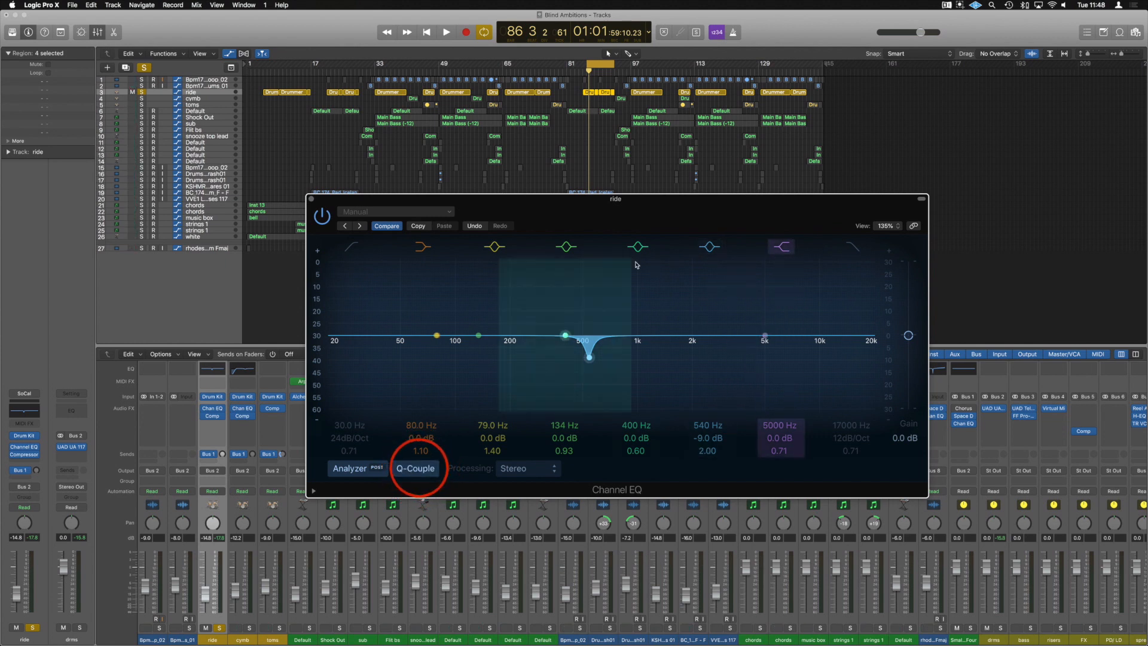
Step: Move the 400 Hz bell band to 3300 Hz with an 11 dB boost, and pull it down to a 14.5 dB cut at 3700 Hz
{"action": "left_click_drag", "start_coordinate": [566, 335], "coordinate": [744, 298]}
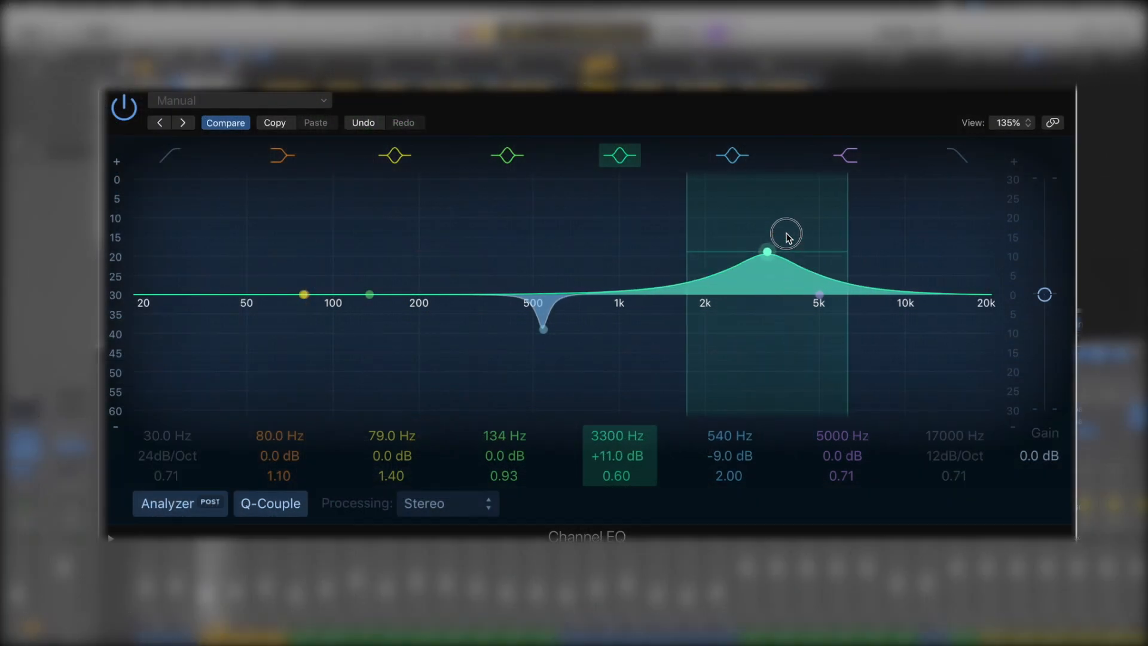
{"action": "left_click_drag", "start_coordinate": [786, 234], "coordinate": [778, 358]}
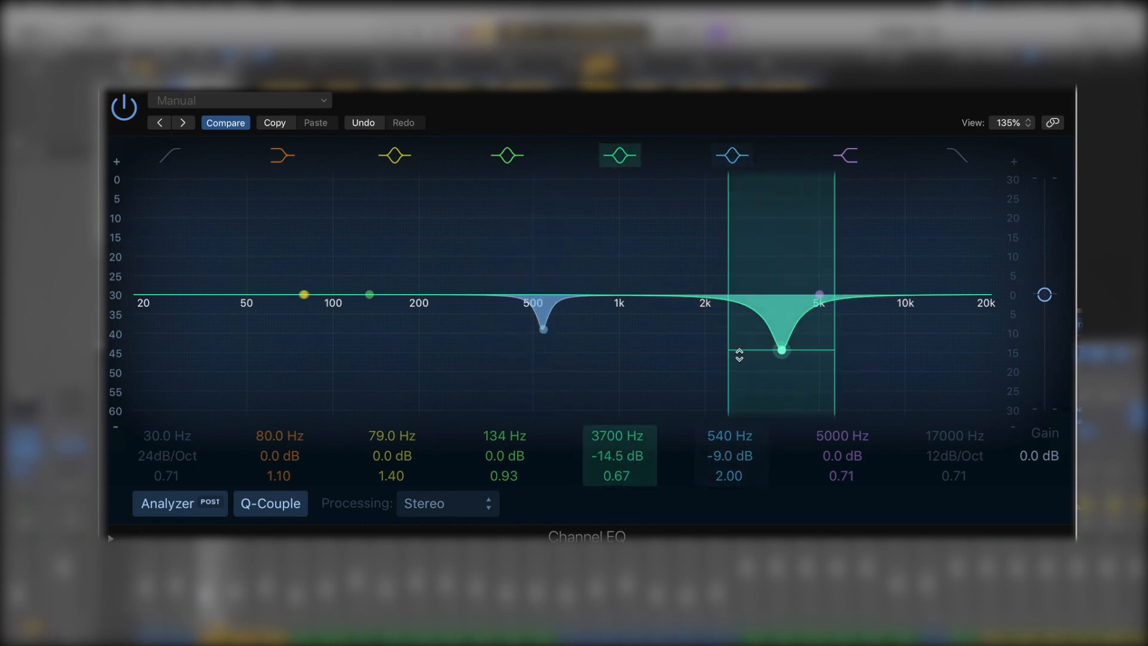
Step: Narrow the cut to Q 1.90 and sweep it from 2600 Hz at -11.5 dB to 5100 Hz at -16.5 dB
{"action": "left_click_drag", "start_coordinate": [782, 350], "coordinate": [805, 323]}
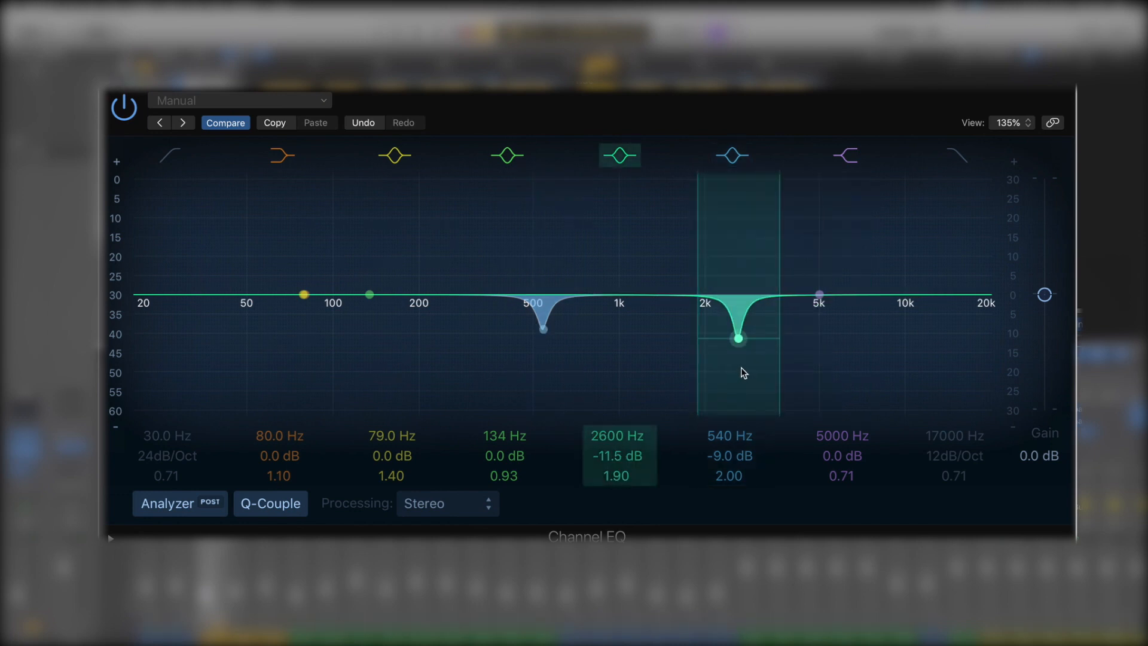
{"action": "mouse_move", "coordinate": [744, 369]}
{"action": "left_mouse_down"}
{"action": "mouse_move", "coordinate": [755, 337]}
{"action": "mouse_move", "coordinate": [825, 350]}
{"action": "mouse_move", "coordinate": [829, 363]}
{"action": "left_mouse_up"}
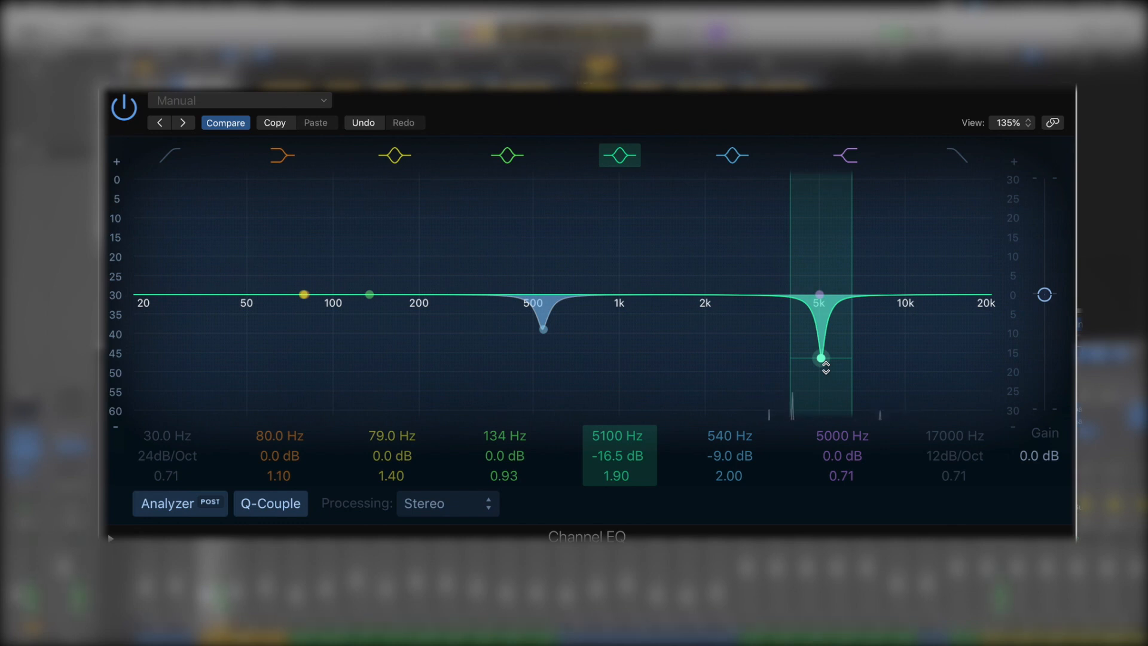
Step: Bypass and re-enable the 5100 Hz cut twice to compare the ride with and without it
{"action": "left_click", "coordinate": [619, 156]}
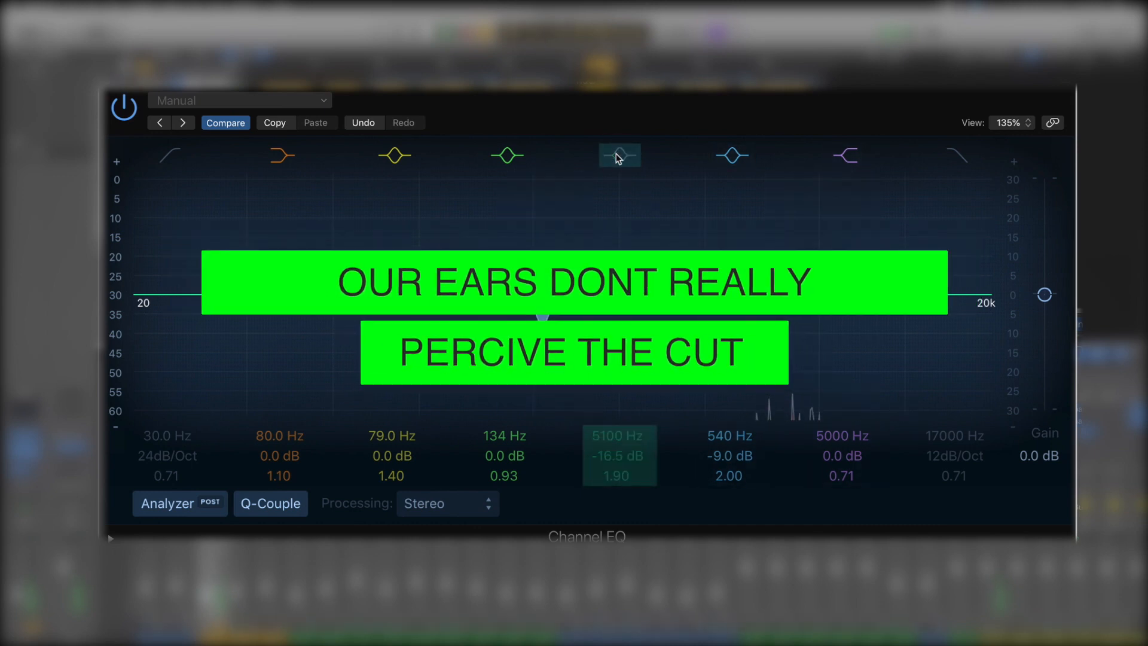
{"action": "left_click", "coordinate": [618, 155]}
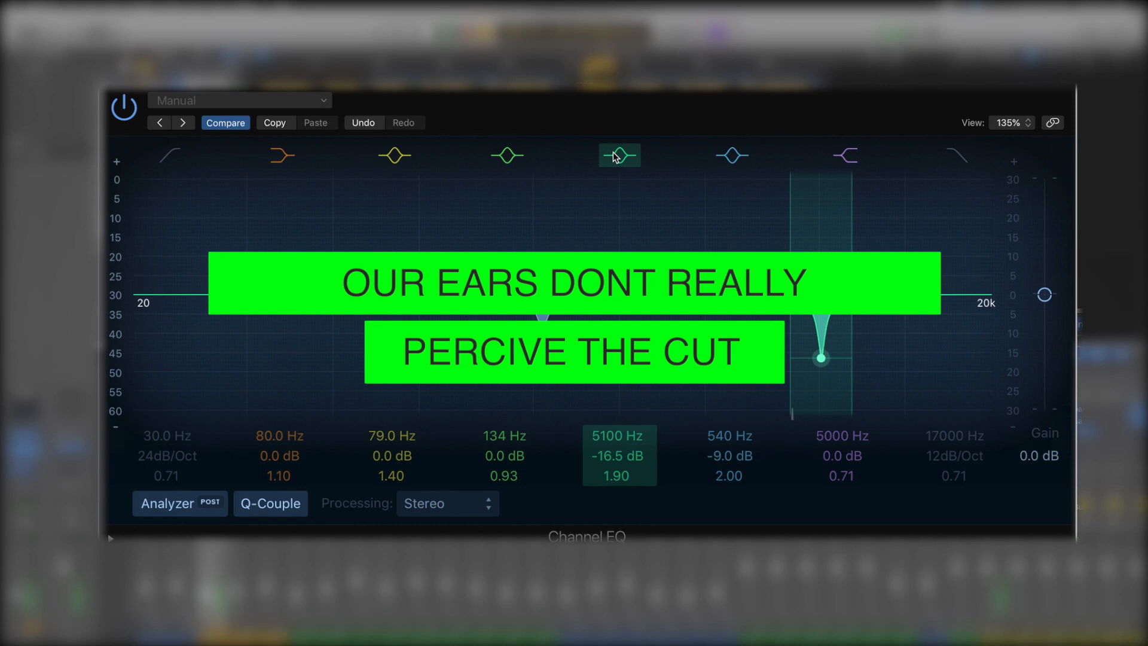
{"action": "left_click", "coordinate": [617, 156]}
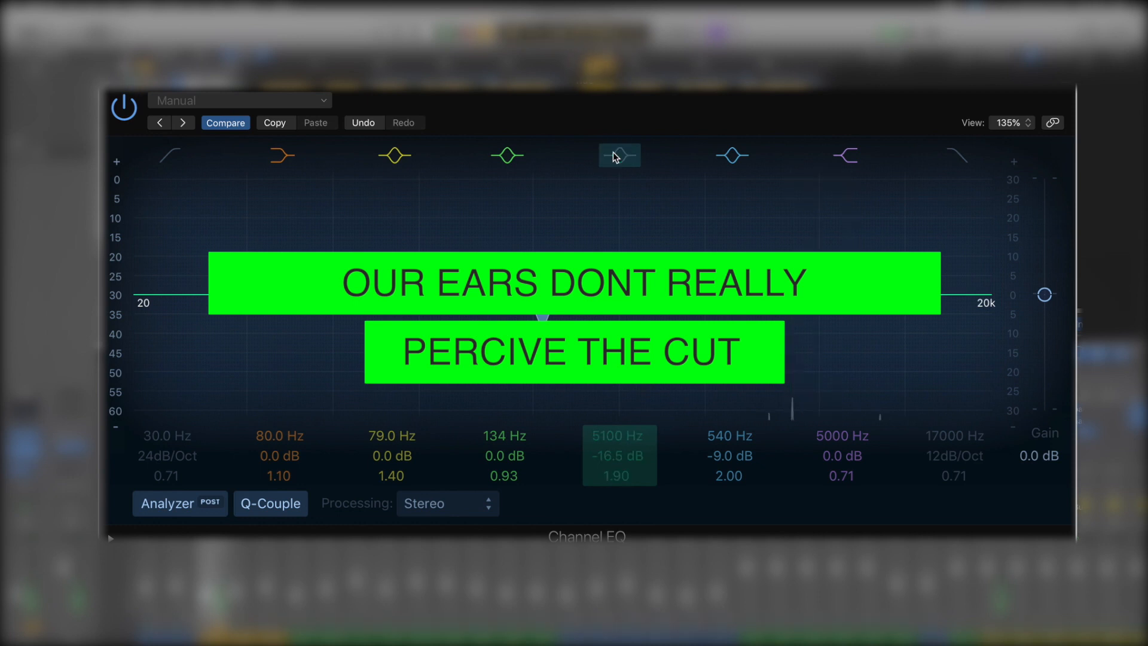
{"action": "left_click", "coordinate": [617, 156]}
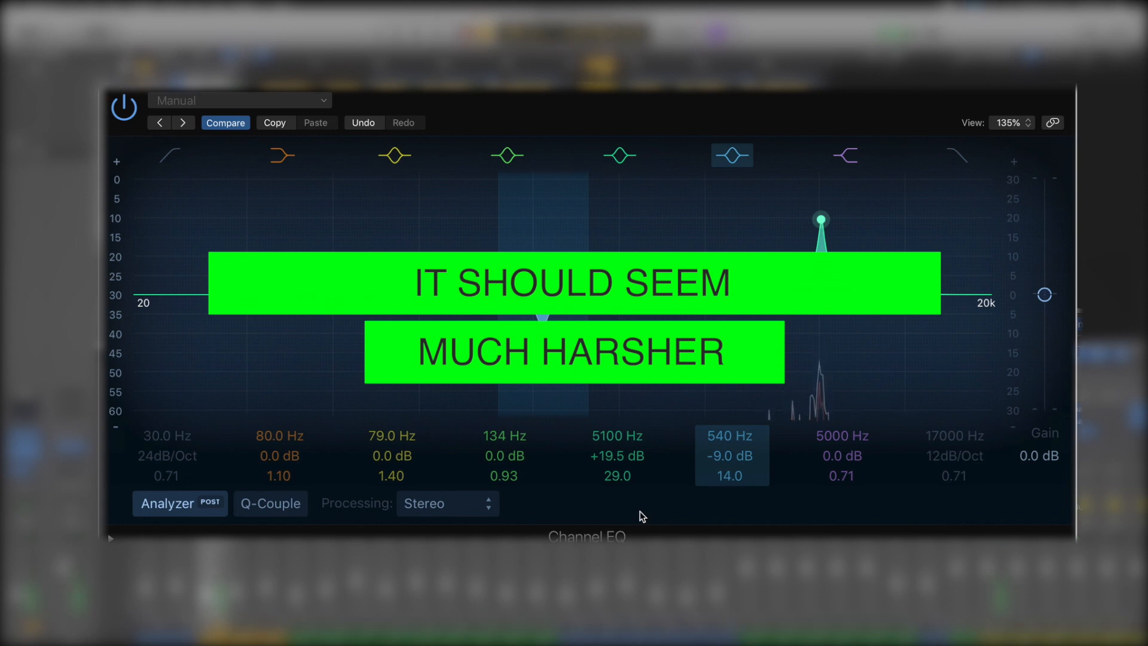
Step: Turn Q-Couple back on, widen the 5100 Hz boost to Q 0.25, and lower its gain to 8 dB
{"action": "left_click", "coordinate": [266, 506]}
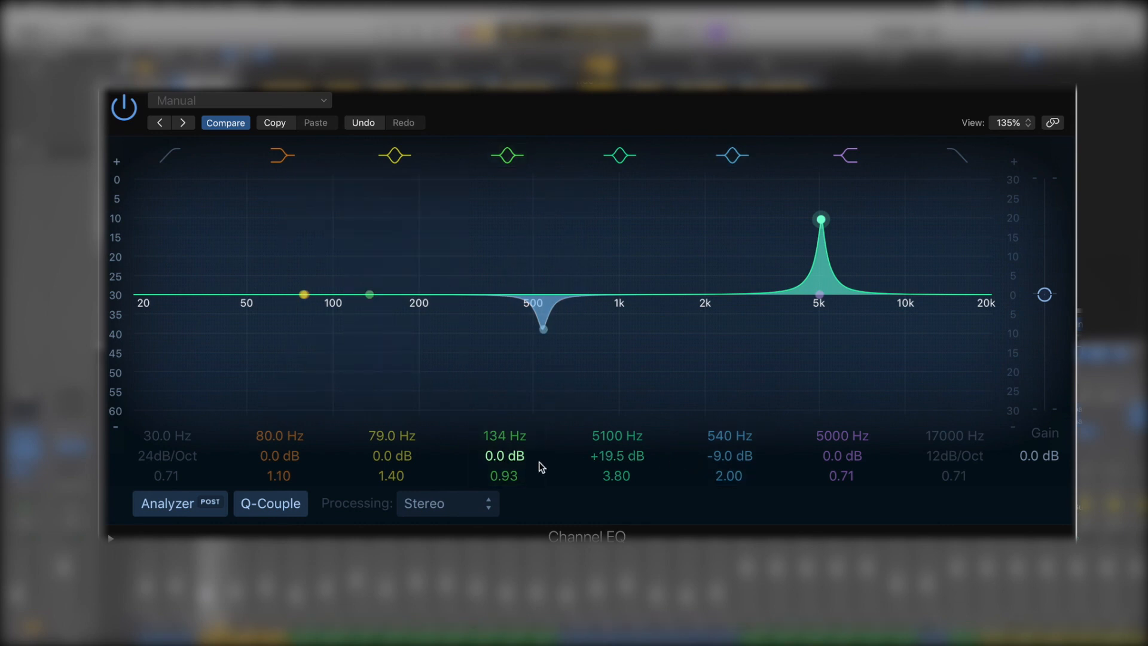
{"action": "left_click_drag", "start_coordinate": [616, 477], "coordinate": [616, 514]}
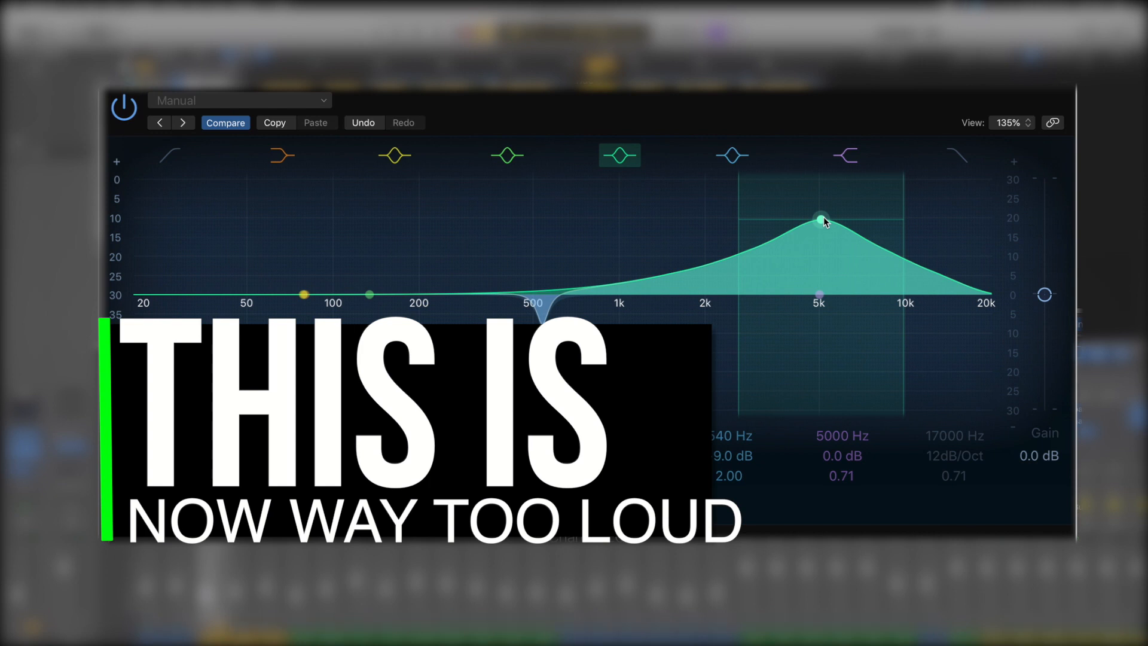
{"action": "left_click_drag", "start_coordinate": [824, 219], "coordinate": [825, 281]}
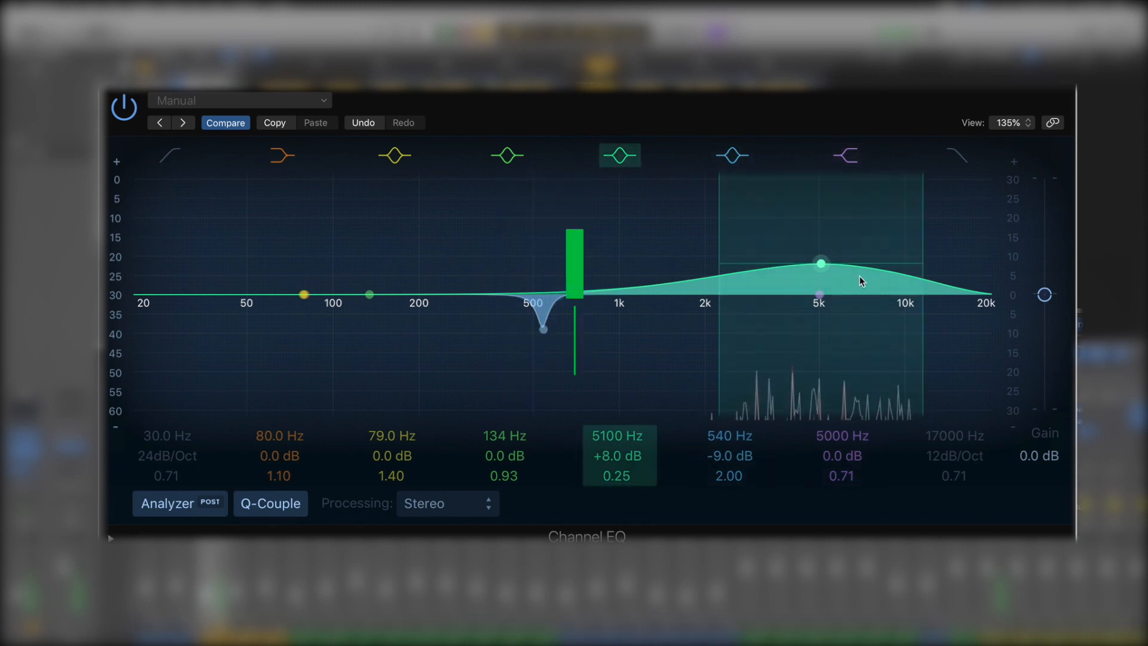
Step: Swing the wide 5100 Hz band to an 8 dB cut and back to a 5 dB boost, and move the 540 Hz cut to 5000 Hz at -18 dB
{"action": "left_click_drag", "start_coordinate": [823, 277], "coordinate": [820, 344]}
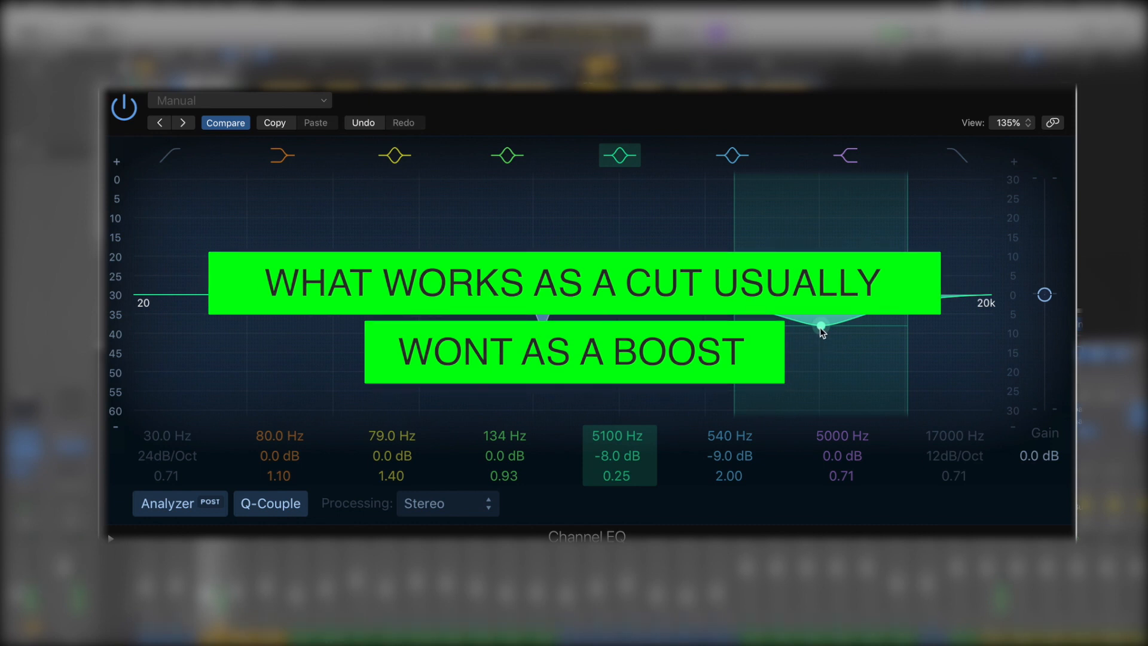
{"action": "left_click_drag", "start_coordinate": [820, 328], "coordinate": [821, 262]}
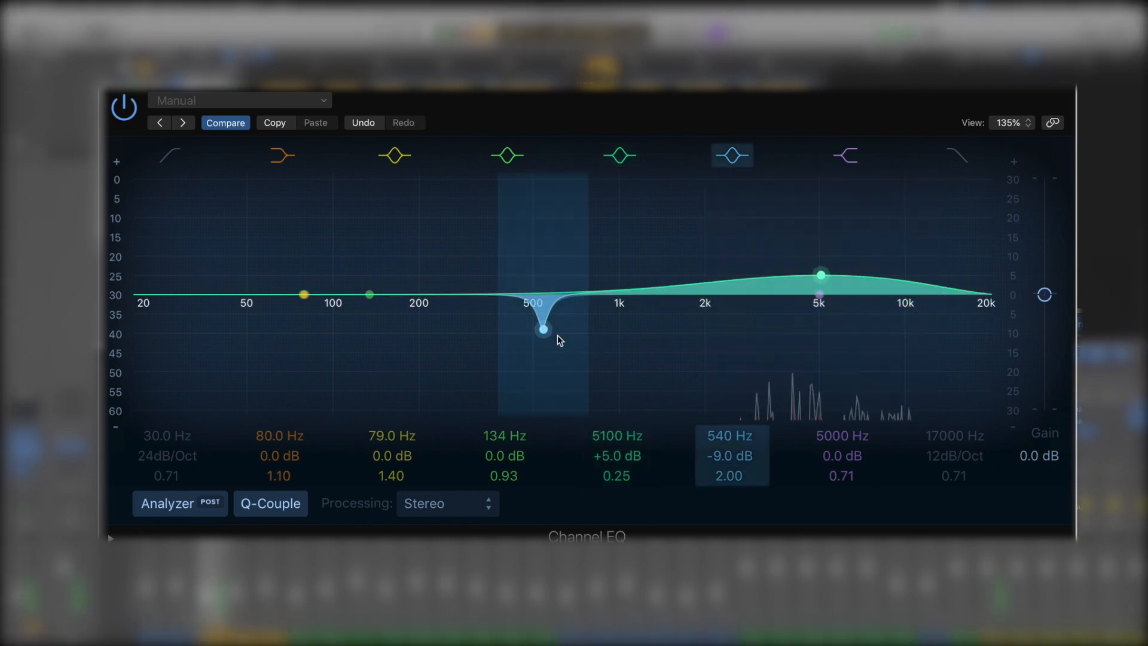
{"action": "left_click_drag", "start_coordinate": [543, 333], "coordinate": [838, 366]}
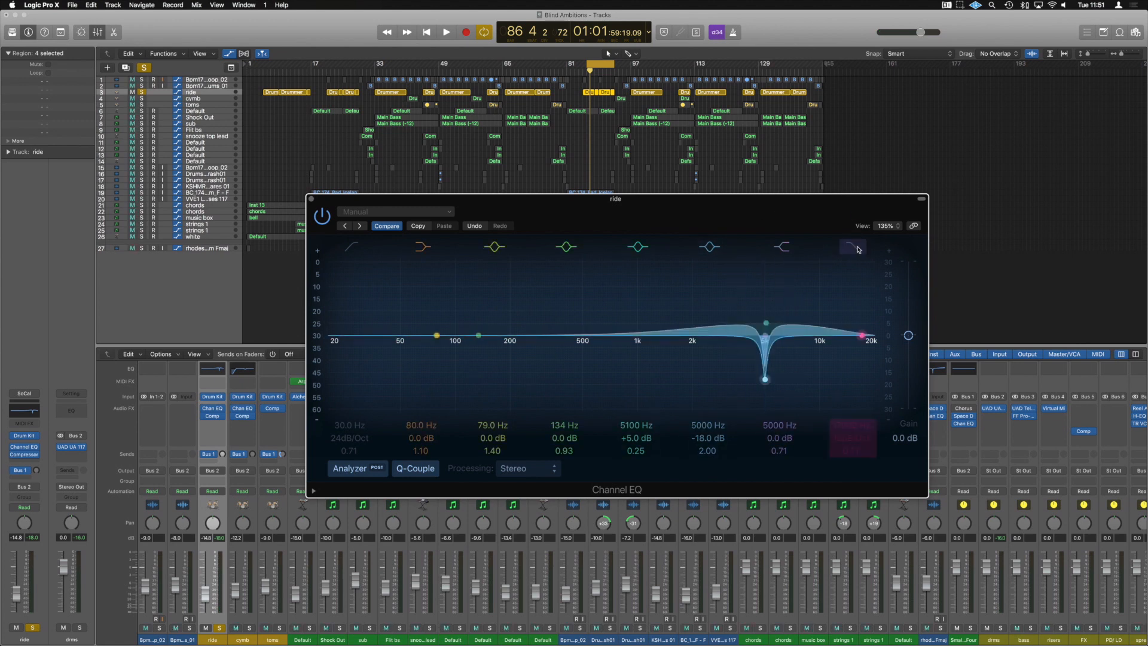
Step: Enable the high-cut filter, sweep it at 6 dB/Oct down to 2000 Hz, and set it to 24 dB/Oct at 9900 Hz with Q 0.64
{"action": "left_click", "coordinate": [858, 250]}
{"action": "left_click_drag", "start_coordinate": [934, 462], "coordinate": [934, 472]}
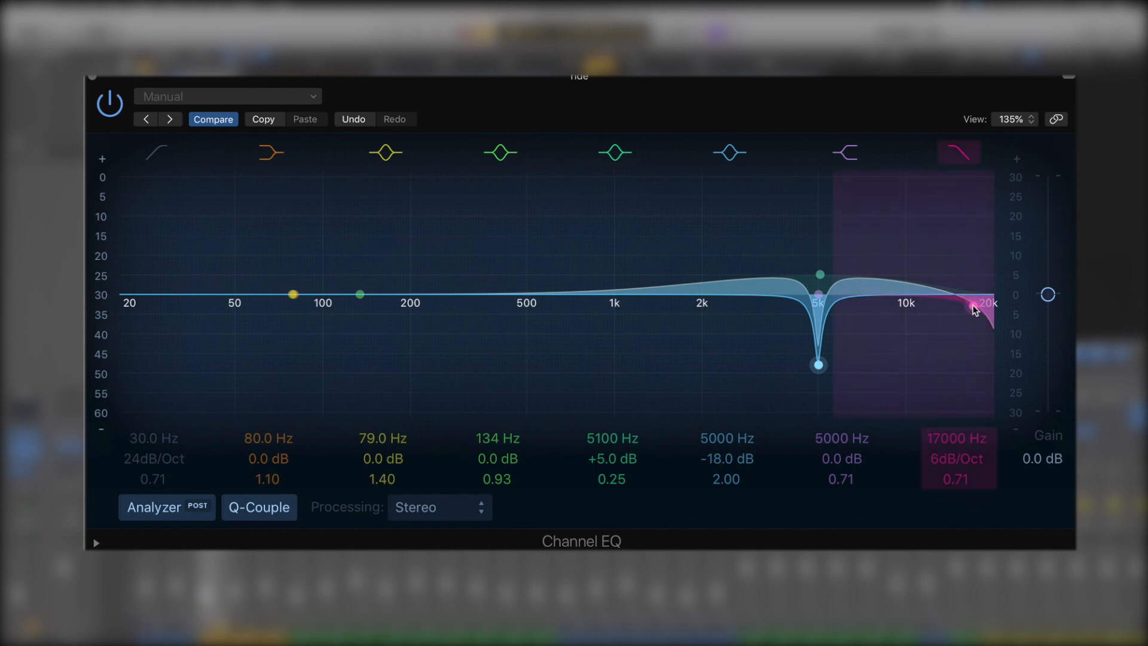
{"action": "left_click_drag", "start_coordinate": [973, 307], "coordinate": [688, 299]}
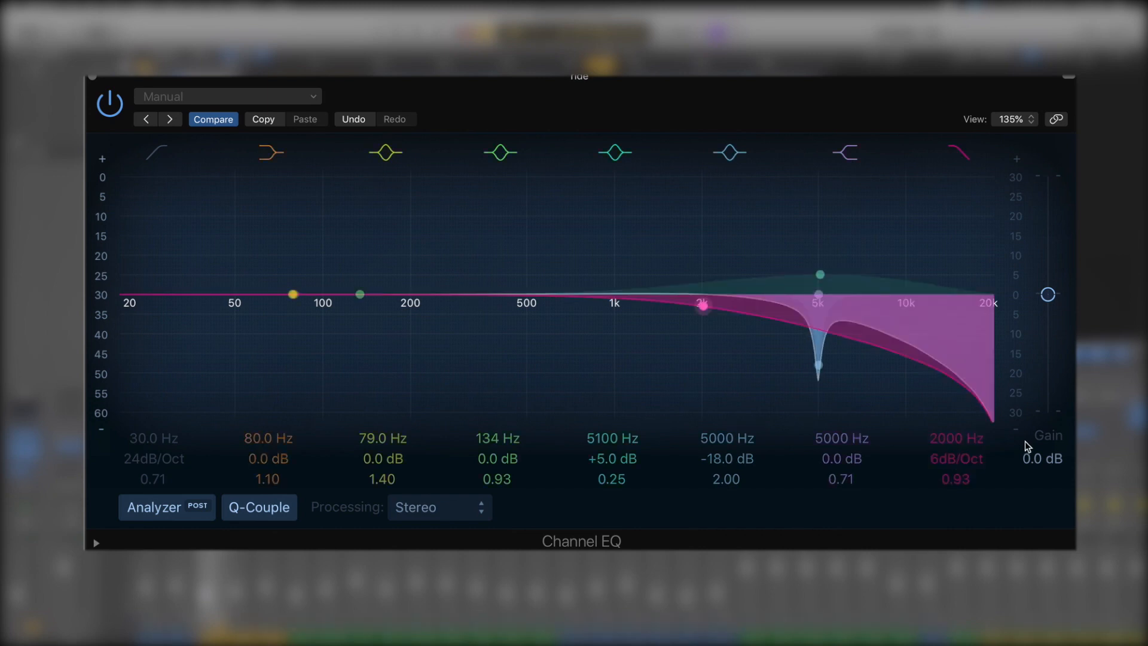
{"action": "mouse_move", "coordinate": [941, 459]}
{"action": "left_mouse_down"}
{"action": "mouse_move", "coordinate": [941, 422]}
{"action": "mouse_move", "coordinate": [942, 441]}
{"action": "left_mouse_up"}
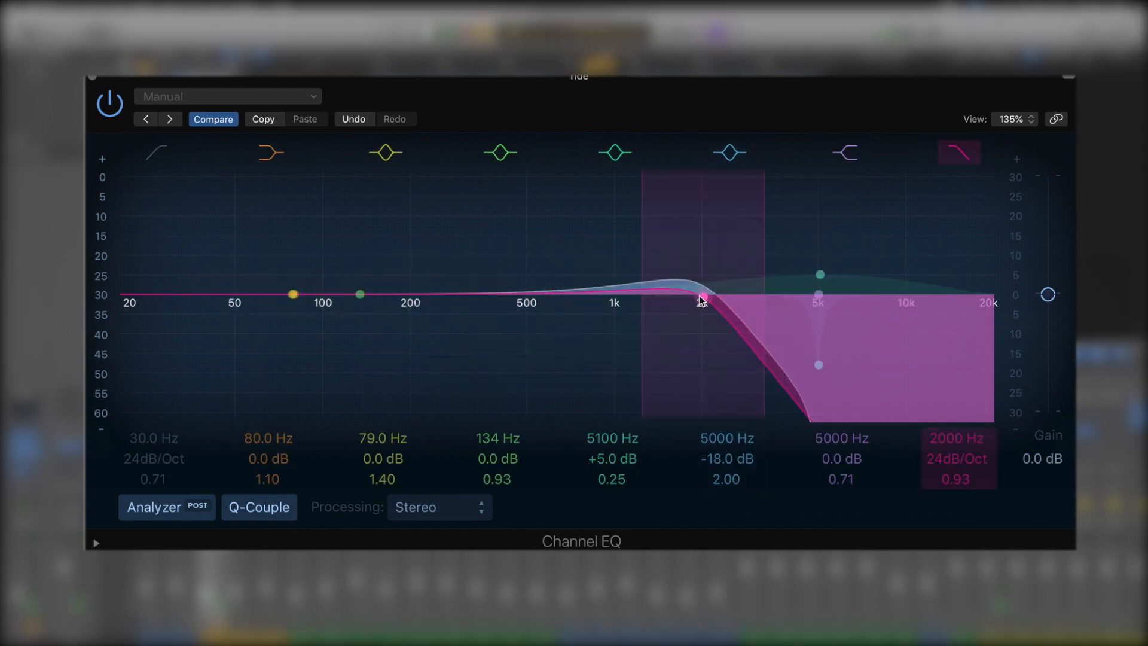
{"action": "left_click_drag", "start_coordinate": [702, 298], "coordinate": [915, 309]}
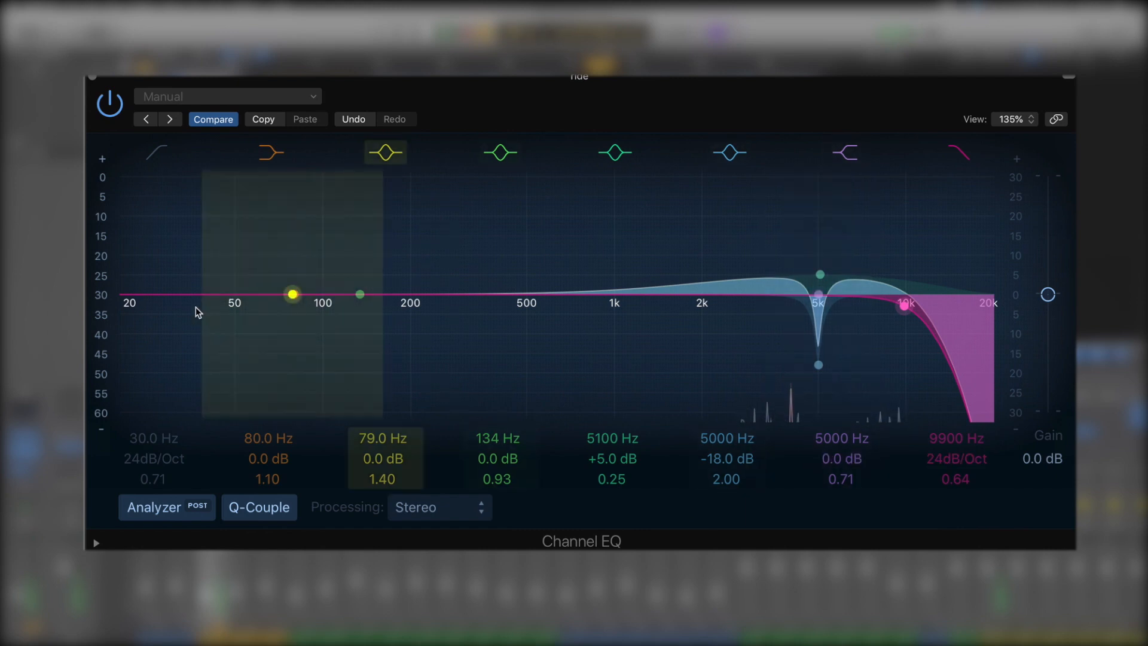
Step: Enable the low-cut filter and set it to 3300 Hz with a 12 dB/Oct slope
{"action": "left_click", "coordinate": [149, 156]}
{"action": "left_click_drag", "start_coordinate": [147, 439], "coordinate": [134, 443]}
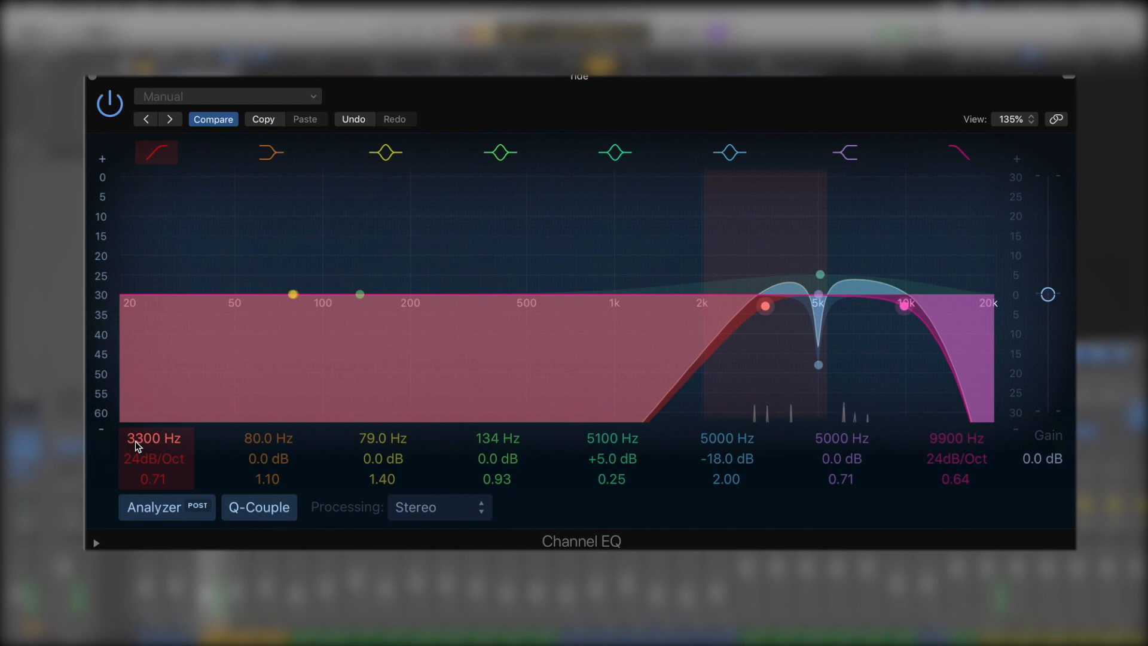
{"action": "left_click_drag", "start_coordinate": [133, 458], "coordinate": [134, 469]}
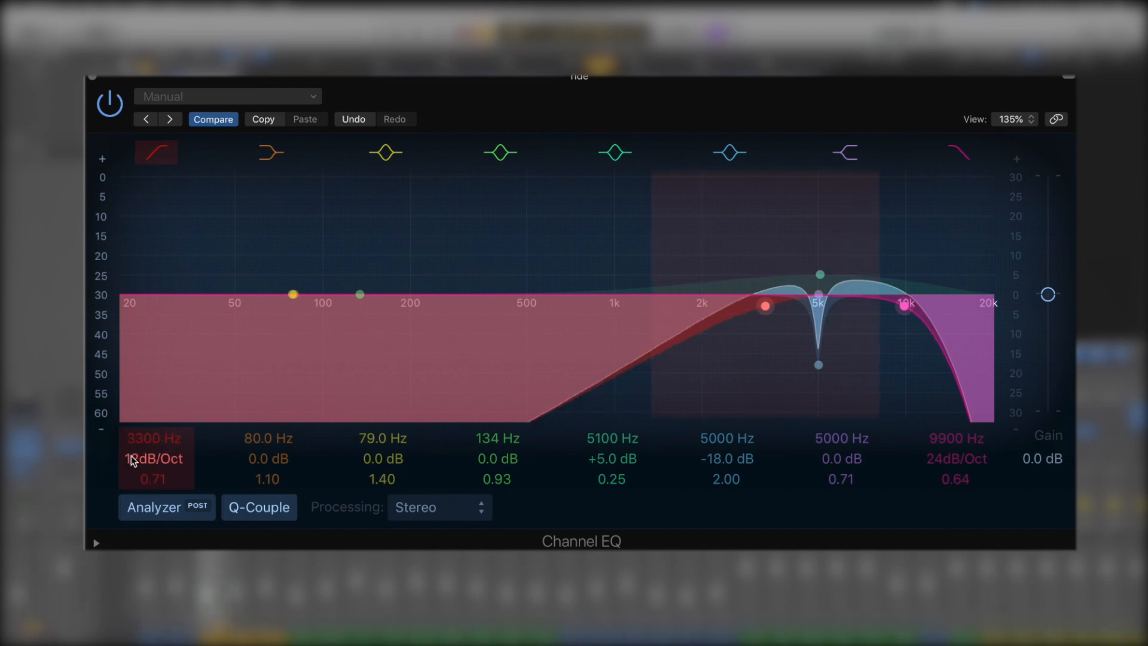
Step: Soften the high-cut slope to 12 and on to 6 dB/Oct, and set the low-cut slope to 6 dB/Oct
{"action": "left_click_drag", "start_coordinate": [957, 459], "coordinate": [957, 471]}
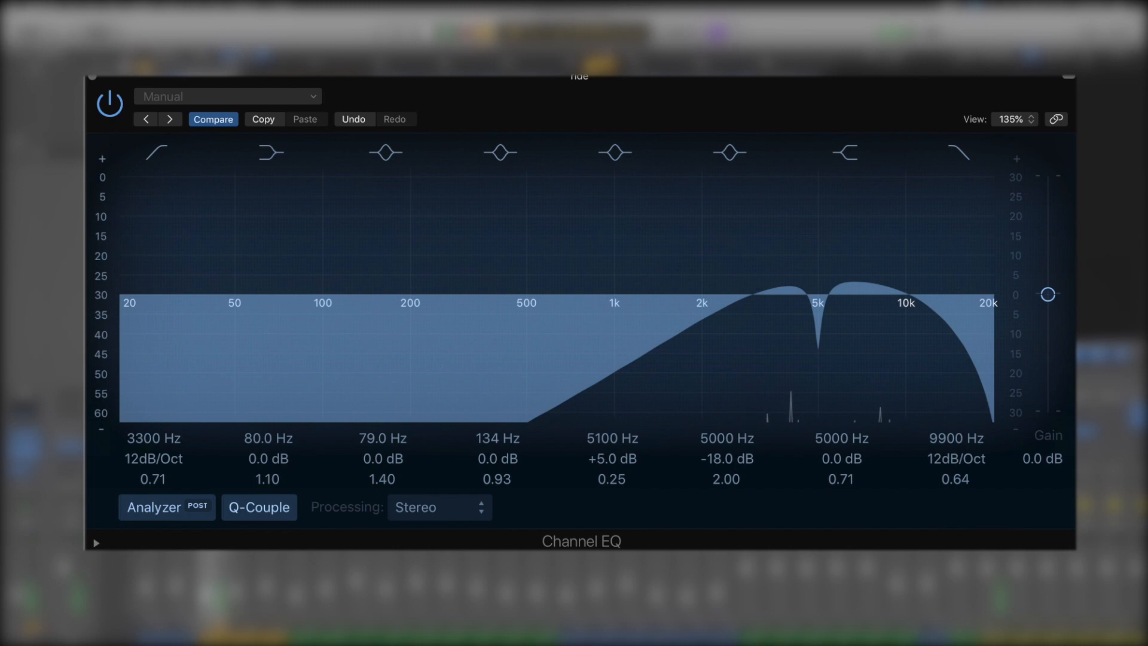
{"action": "left_click_drag", "start_coordinate": [930, 461], "coordinate": [931, 470]}
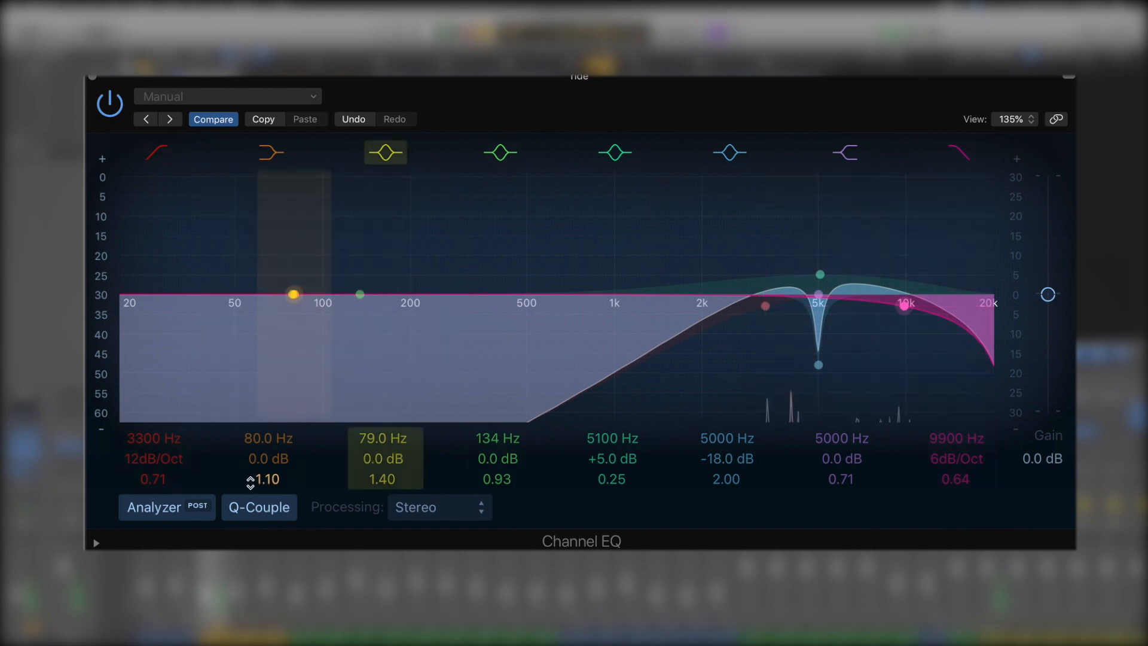
{"action": "left_click_drag", "start_coordinate": [128, 458], "coordinate": [128, 466]}
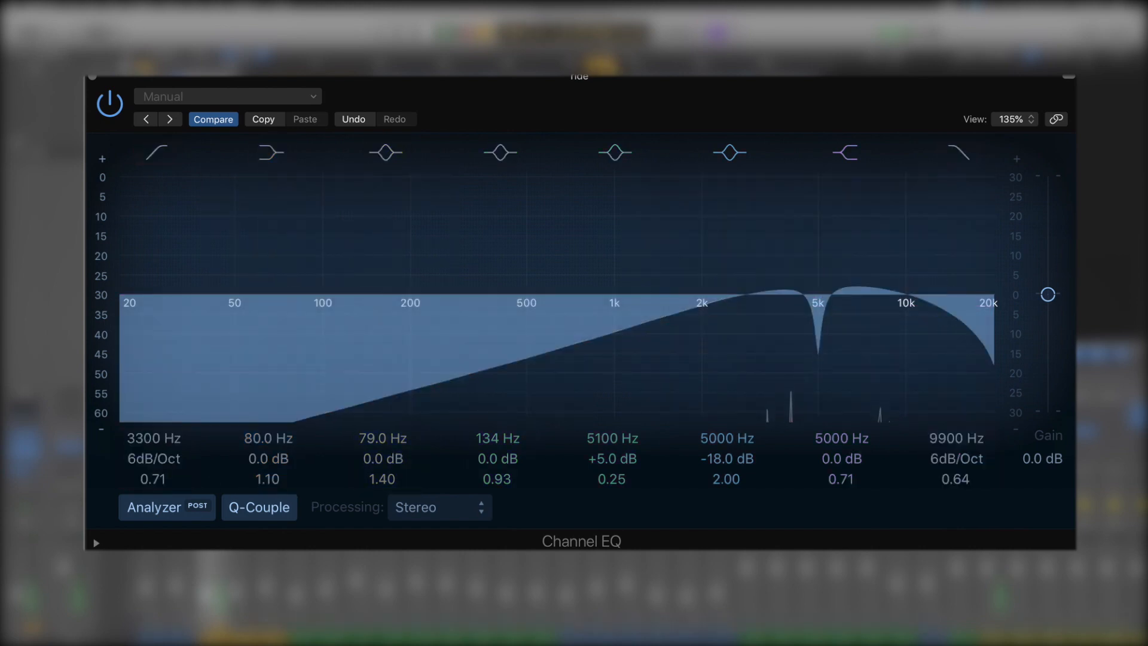